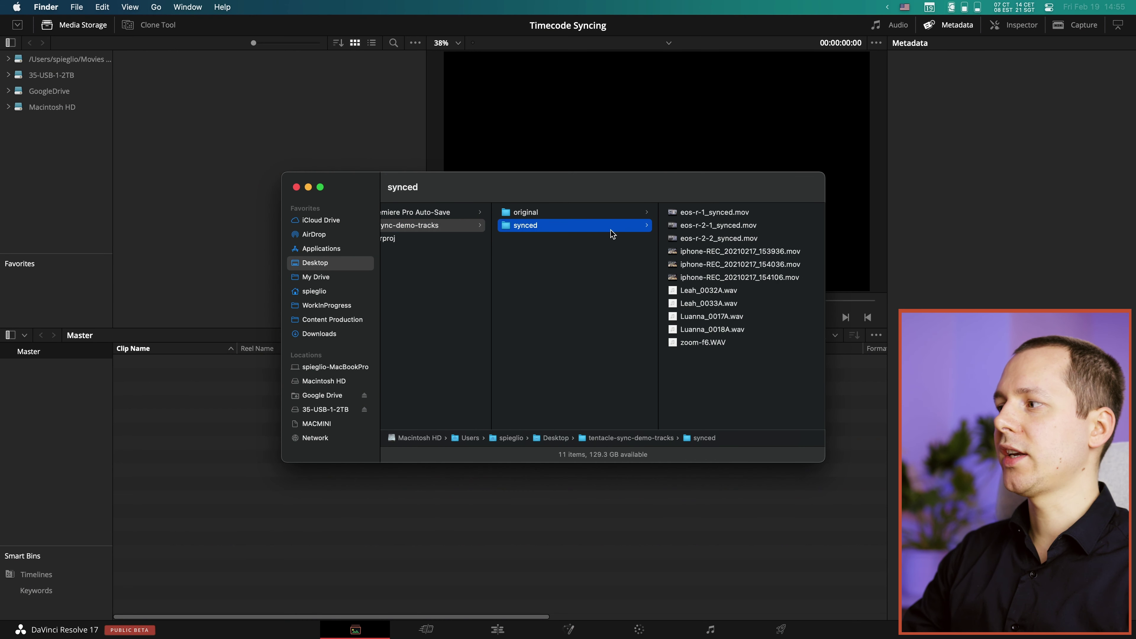
Open the 'original' folder in Finder and select its eleven EOS R, iPhone and .wav files
click(558, 213)
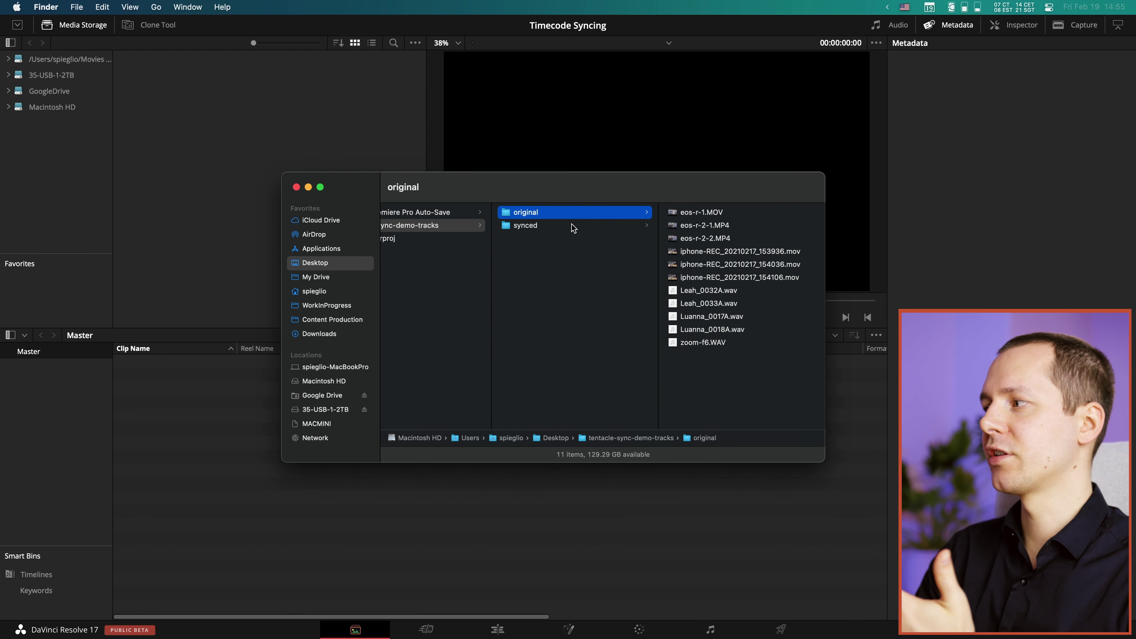
key(Right)
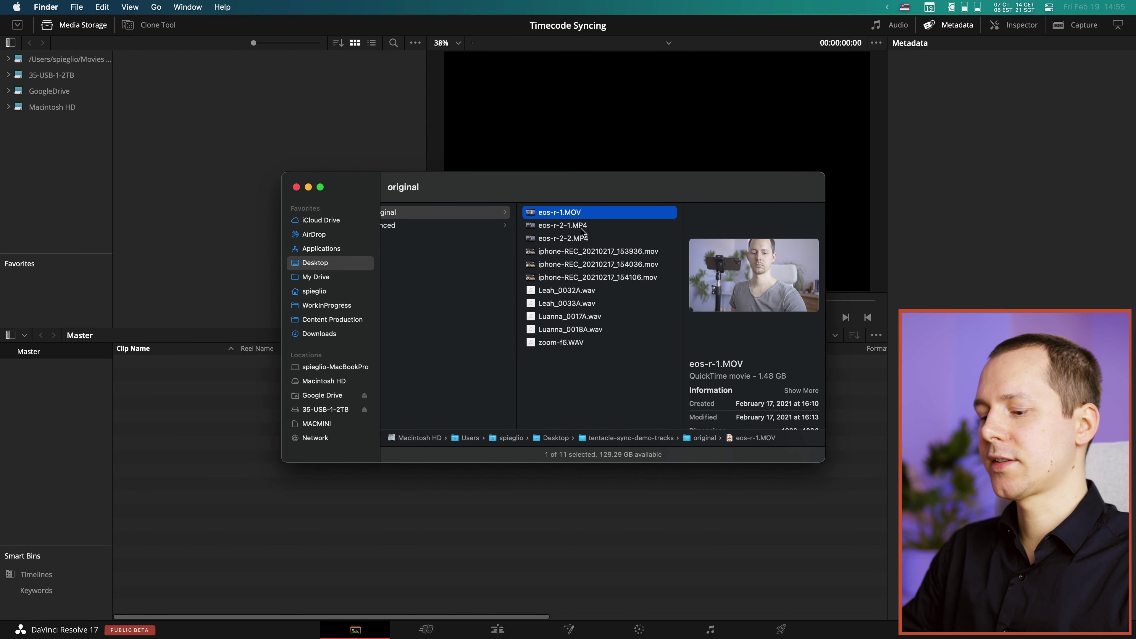
key(shift+Down)
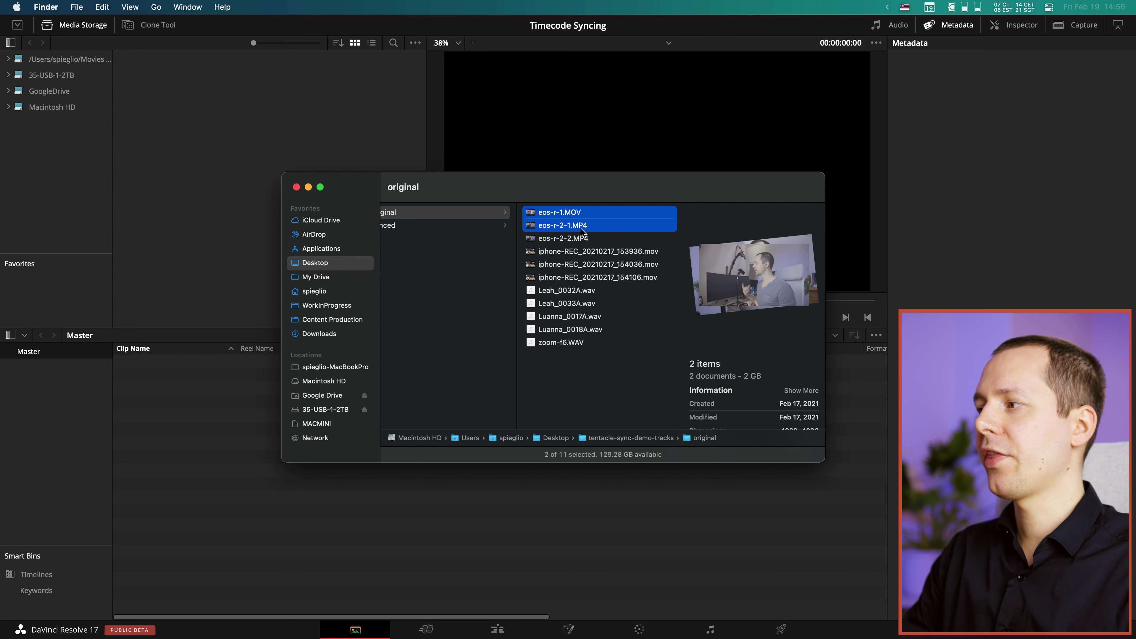
click(582, 251)
click(571, 329)
shift+click(561, 342)
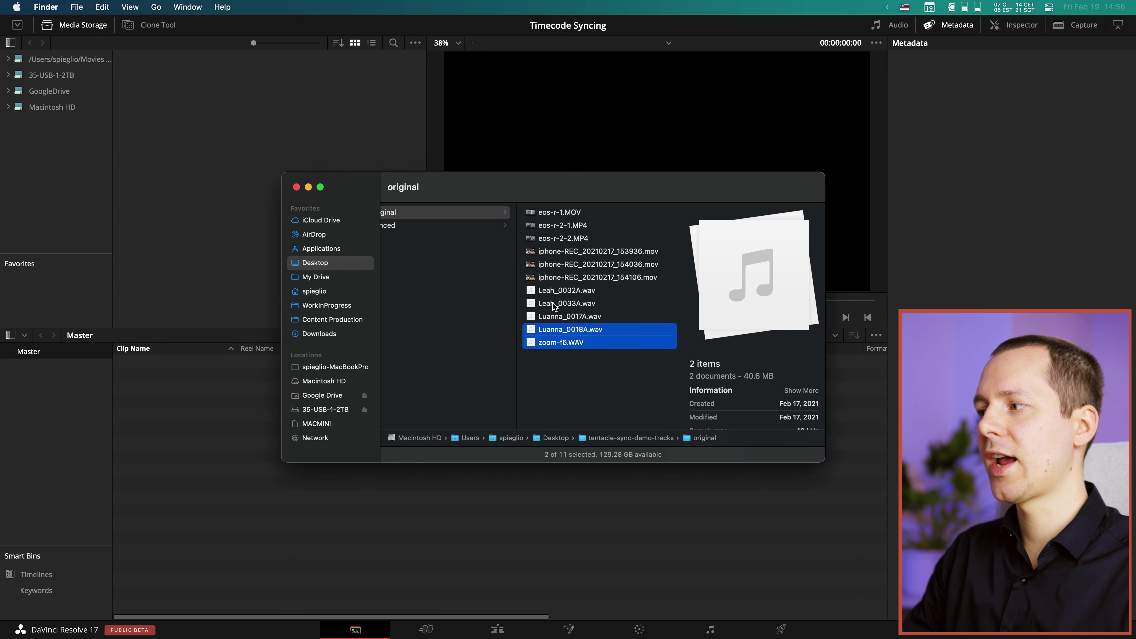
shift+click(544, 253)
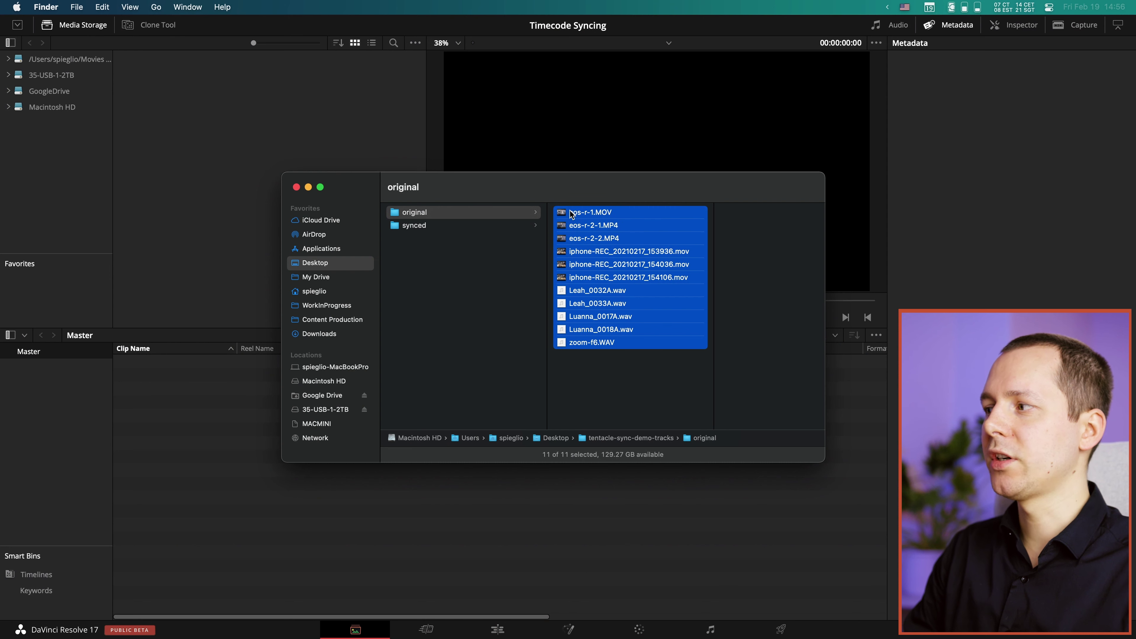
Import the eleven files into the Master bin and preview the first iPhone clip's metadata
drag(571, 213, 213, 502)
click(211, 498)
click(328, 537)
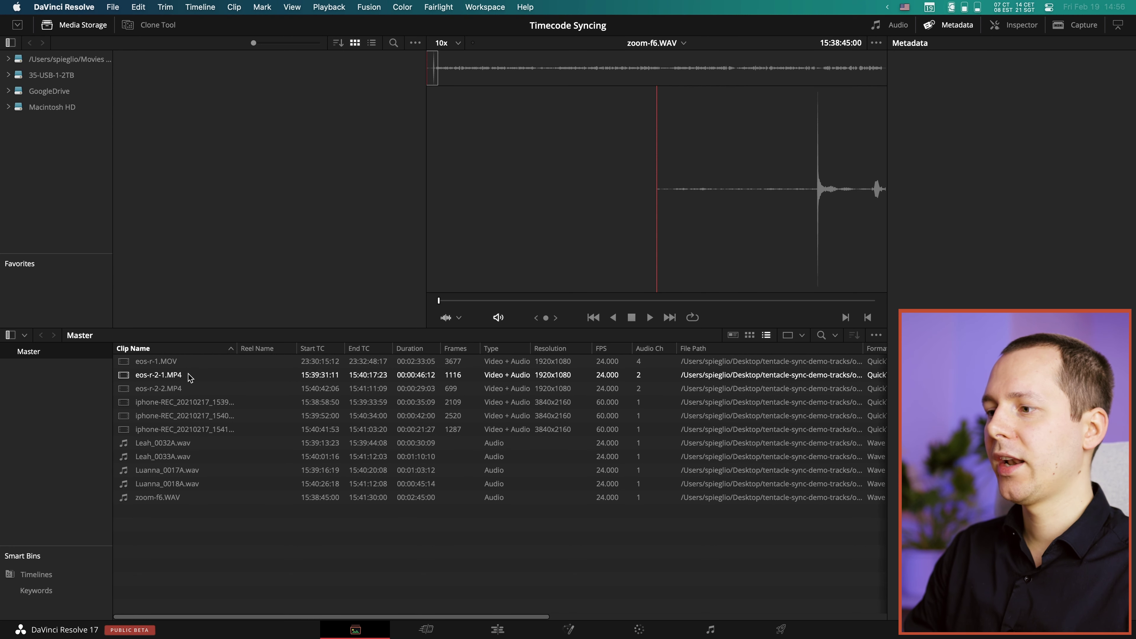
click(199, 404)
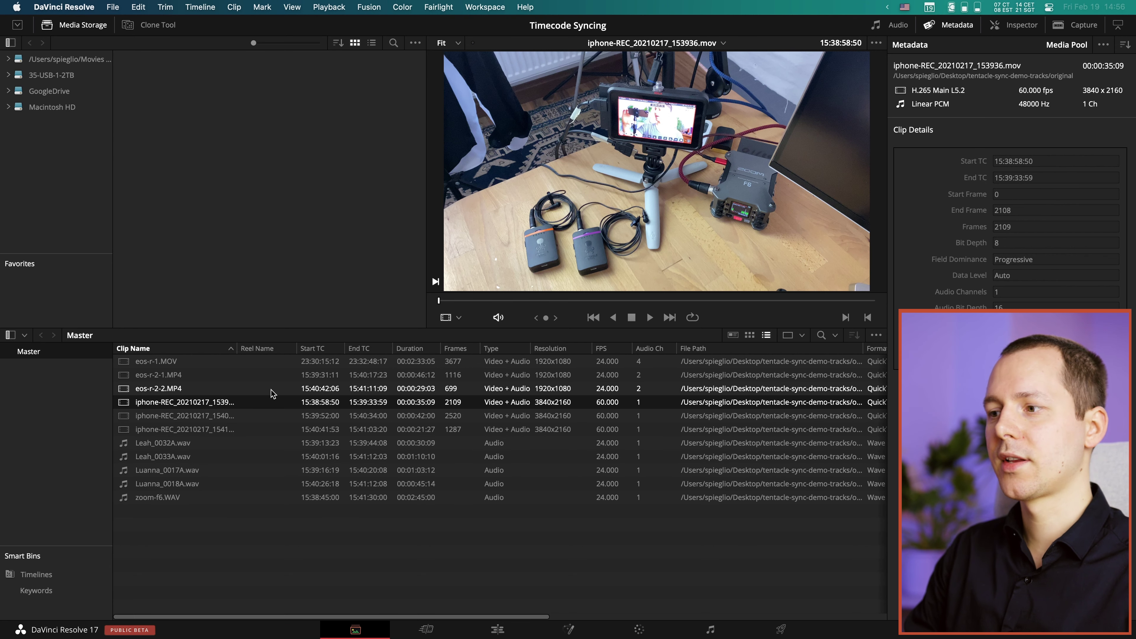
Play eos-r-2-1.MP4 to check its audio, then select eos-r-1.MOV through eos-r-2-2.MP4
click(245, 387)
shift+click(168, 363)
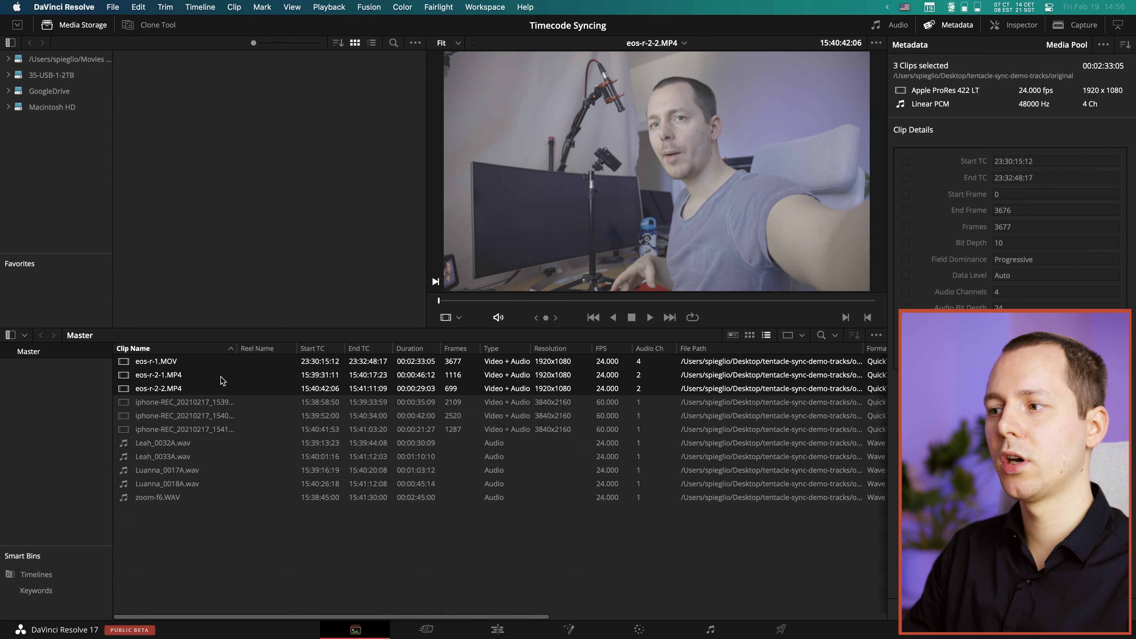
click(200, 379)
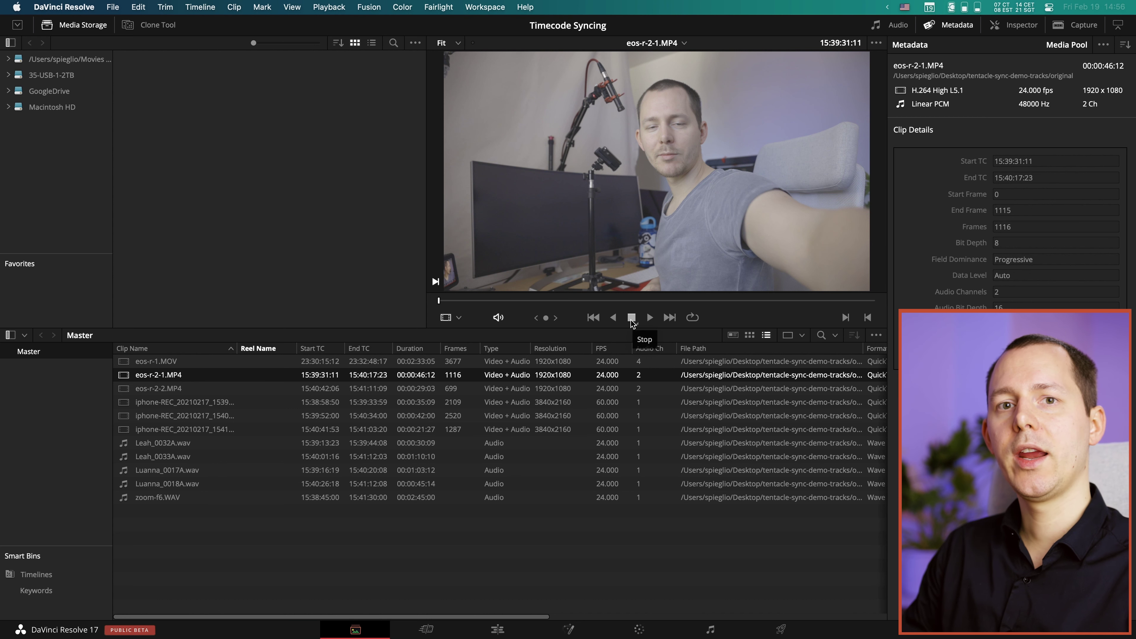
click(650, 318)
key(XF86AudioRaiseVolume)
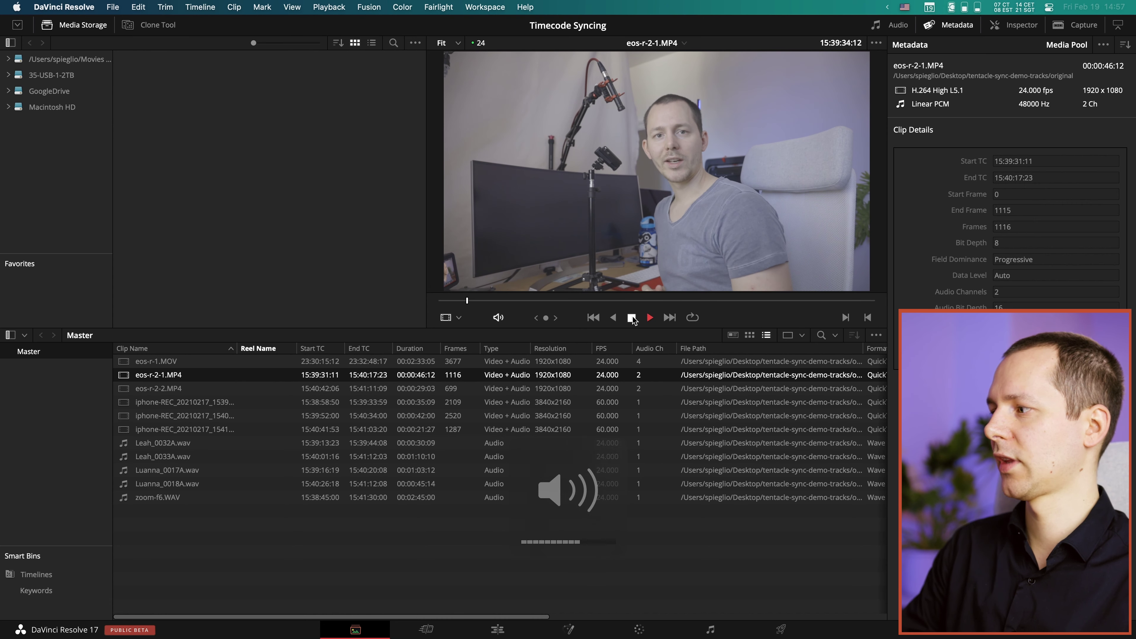
click(650, 317)
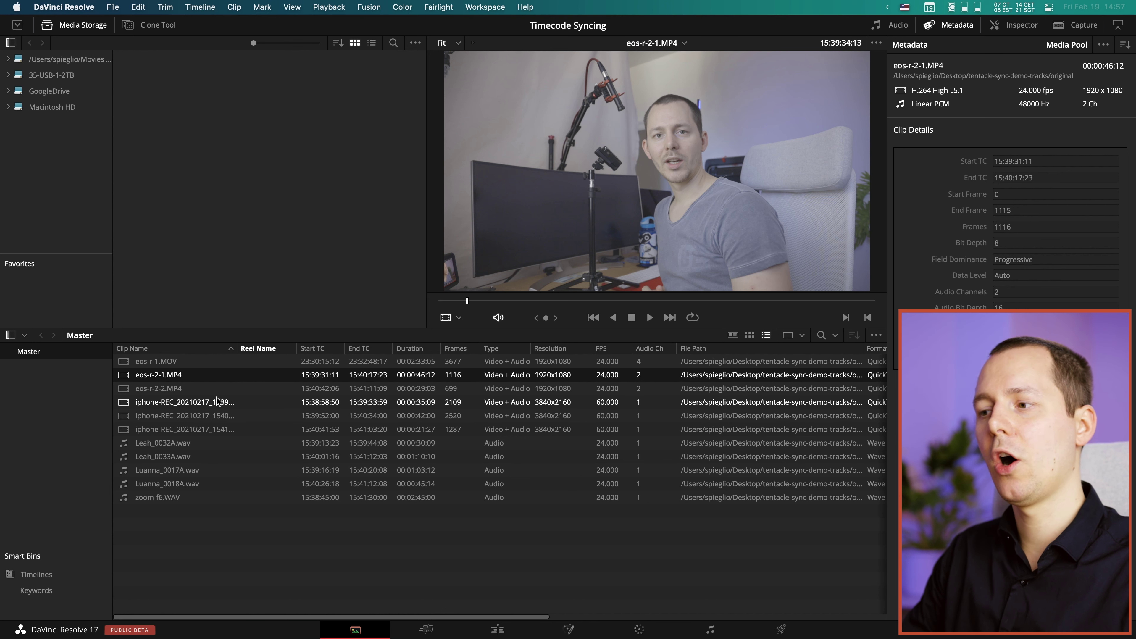
shift+click(237, 387)
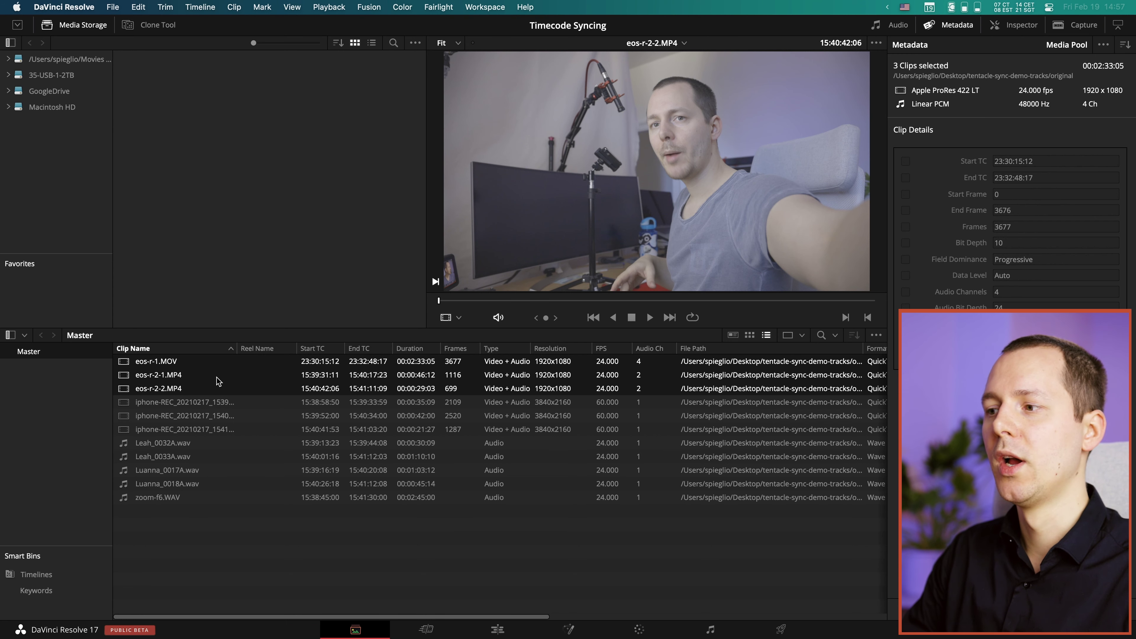
Apply Update Timecode from Audio Track to the EOS R clips, giving starts 15:38:46:10, 15:39:25:18, 15:40:36:13
right_click(217, 380)
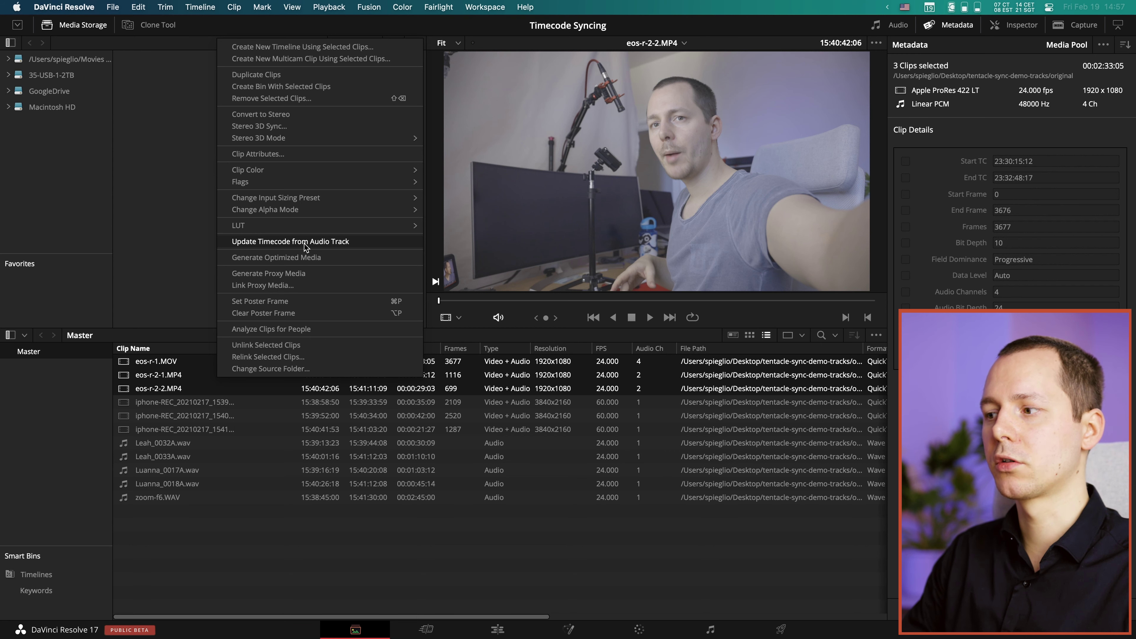
click(203, 384)
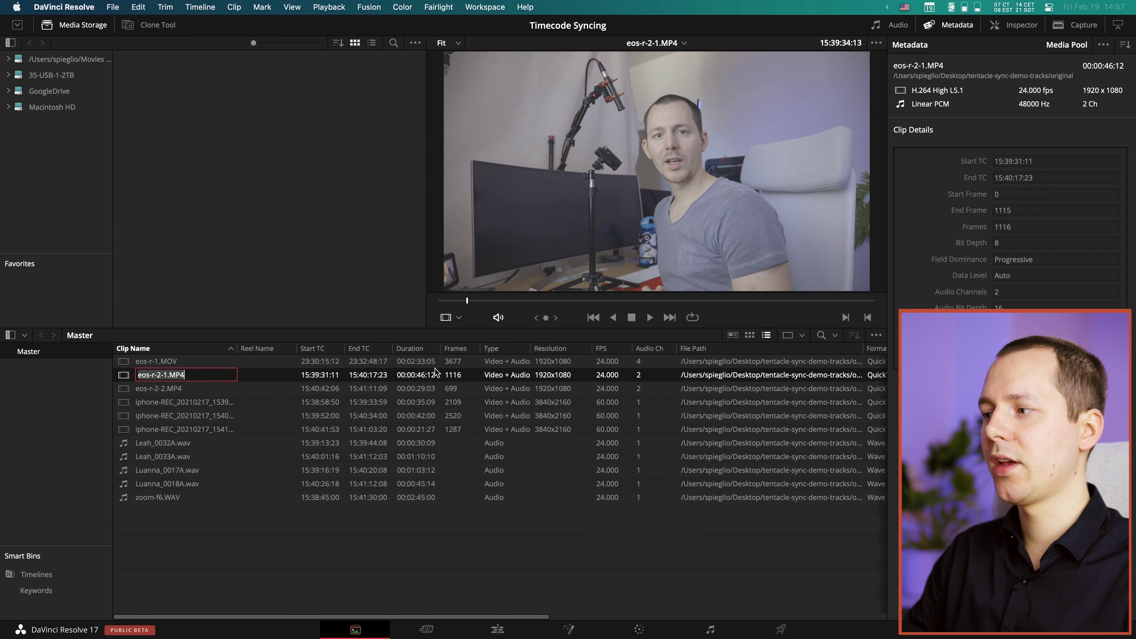
right_click(468, 378)
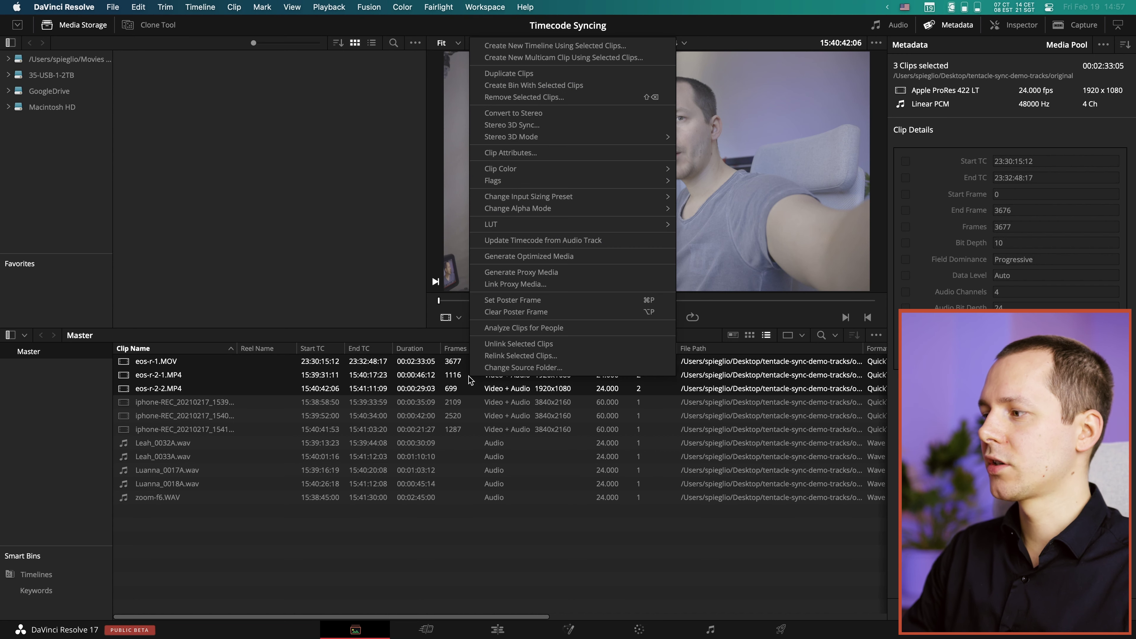
click(519, 242)
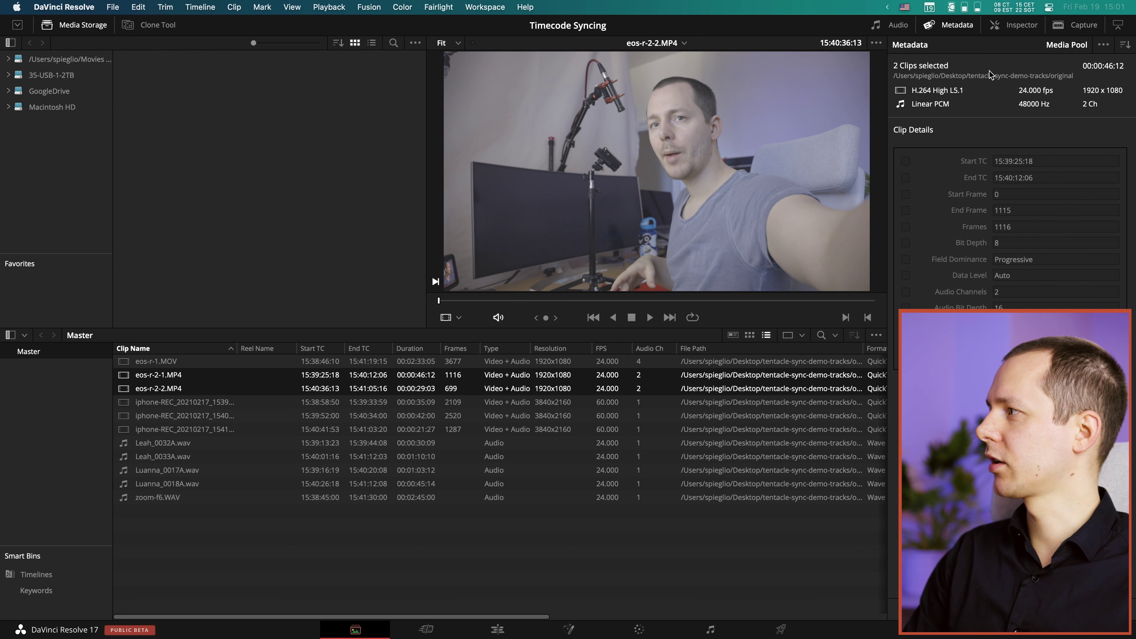
Show the Shot & Scene metadata fields and save camera C2 for the two eos-r-2 clips
click(1125, 46)
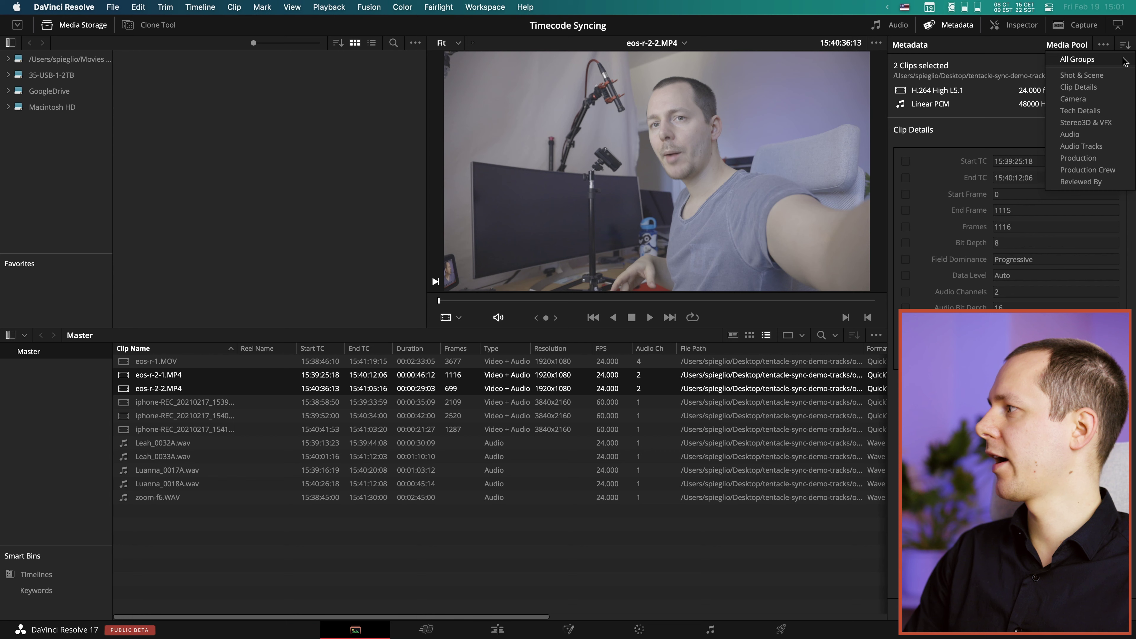
click(1062, 77)
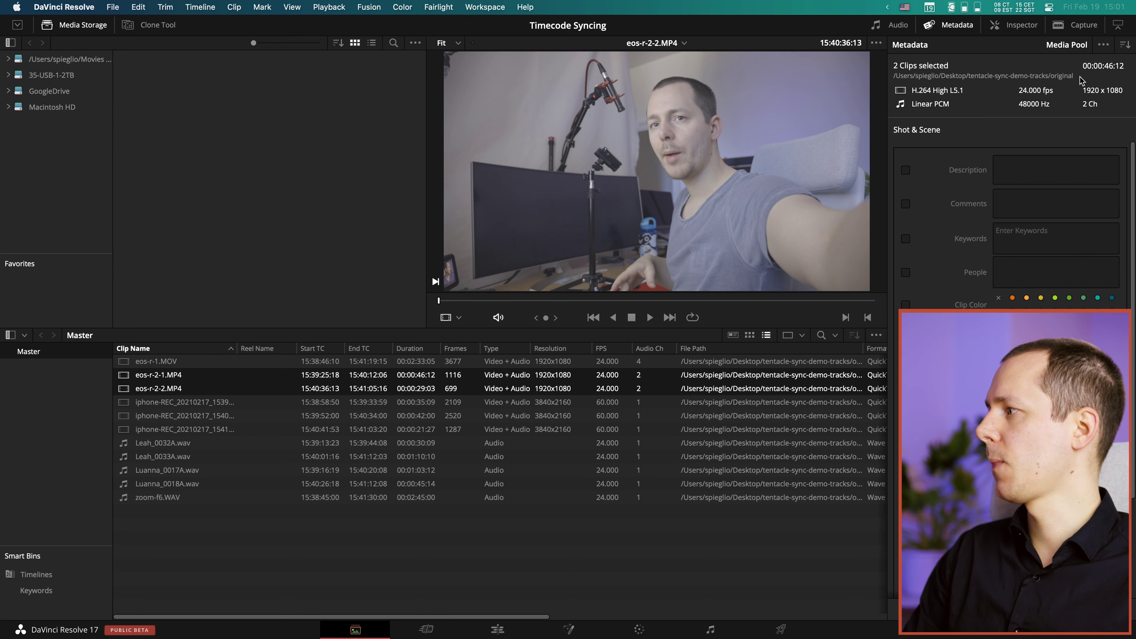
scroll(961, 374, down, 5)
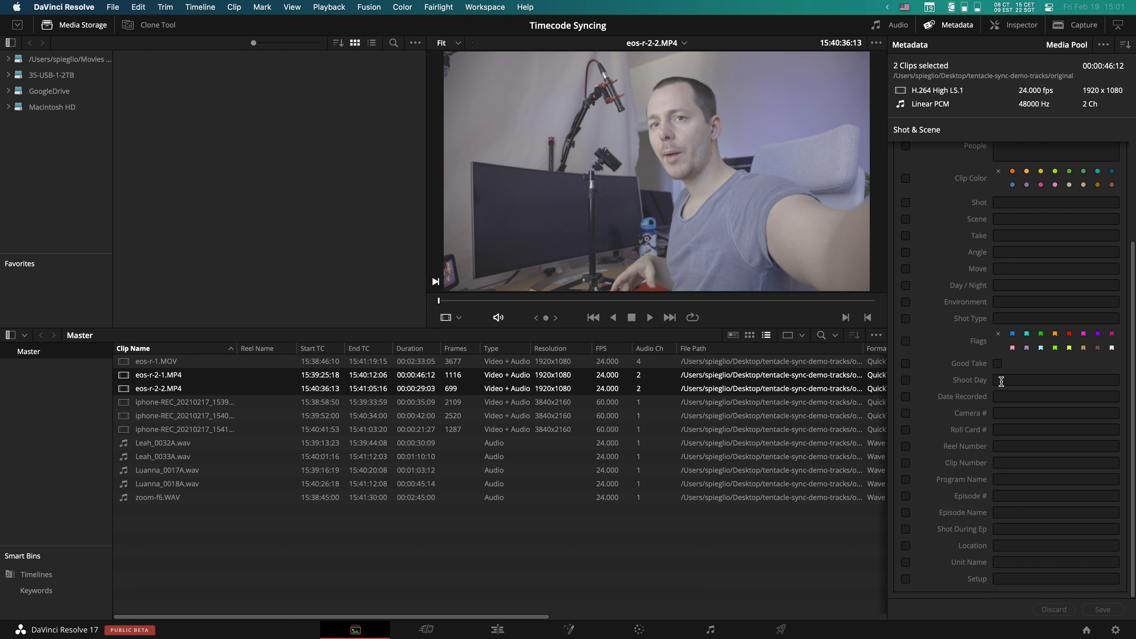
click(1010, 413)
text(C2)
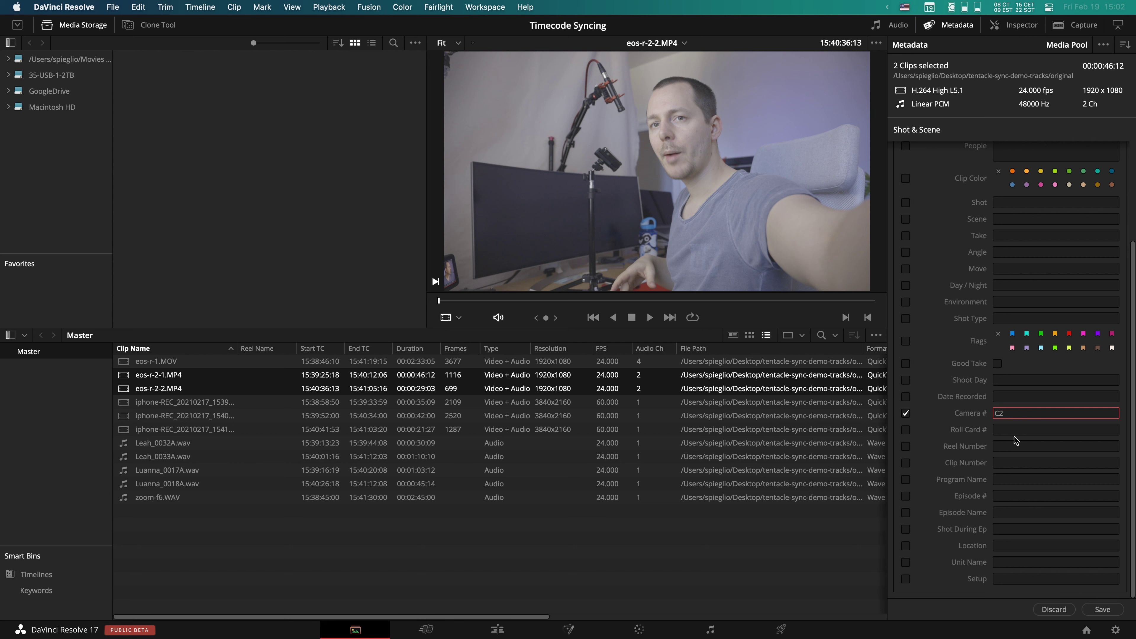
click(1110, 612)
Set Camera # to C1 for eos-r-1.MOV
click(153, 361)
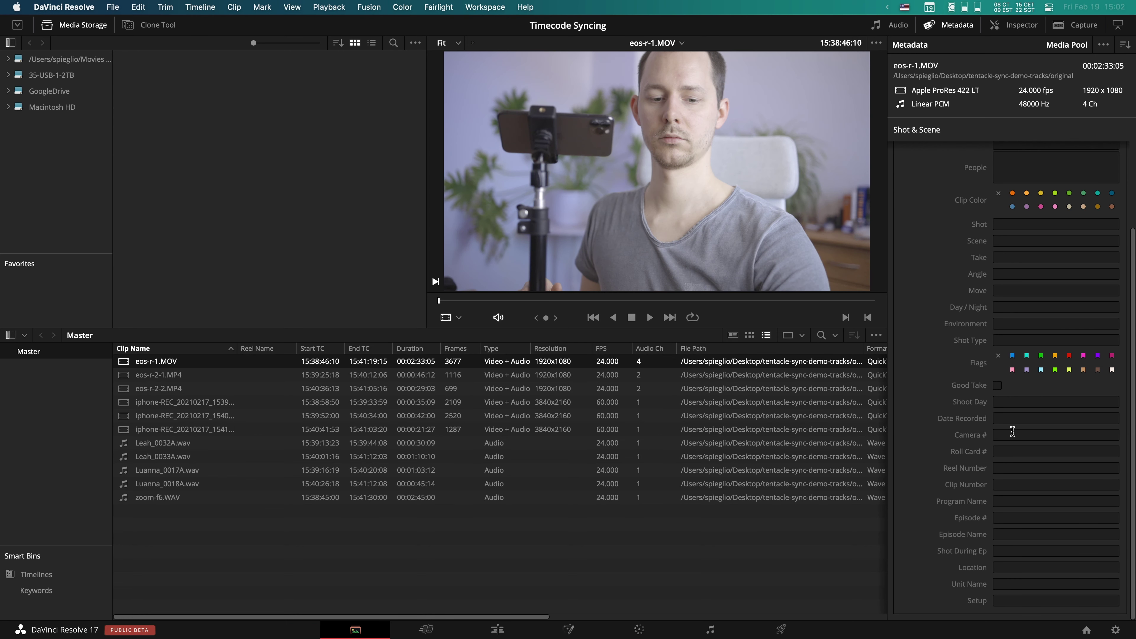
click(1015, 433)
text(C1)
key(Return)
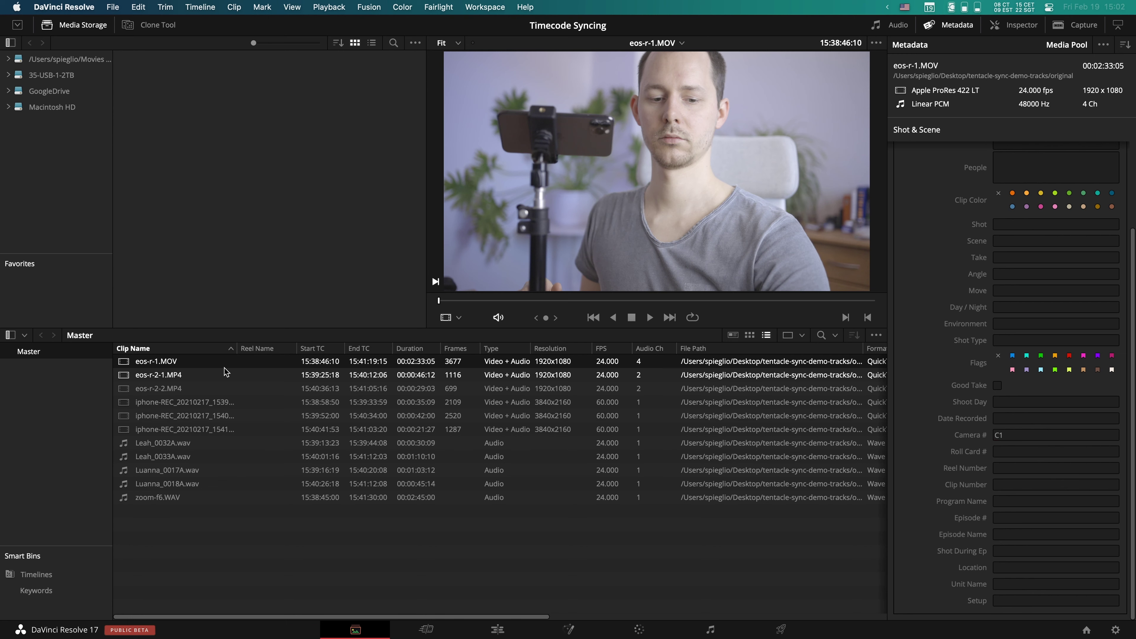
Give the three iPhone clips camera number C3 and save
click(182, 402)
shift+click(183, 416)
shift+click(187, 430)
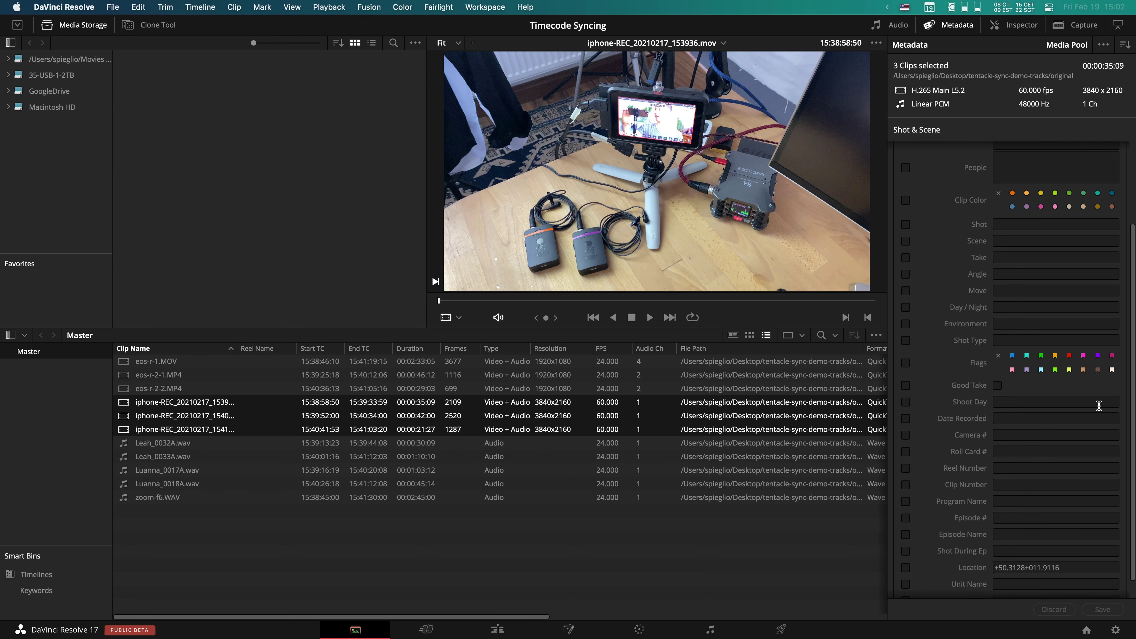
click(1022, 436)
text(C3)
scroll(943, 463, down, 1)
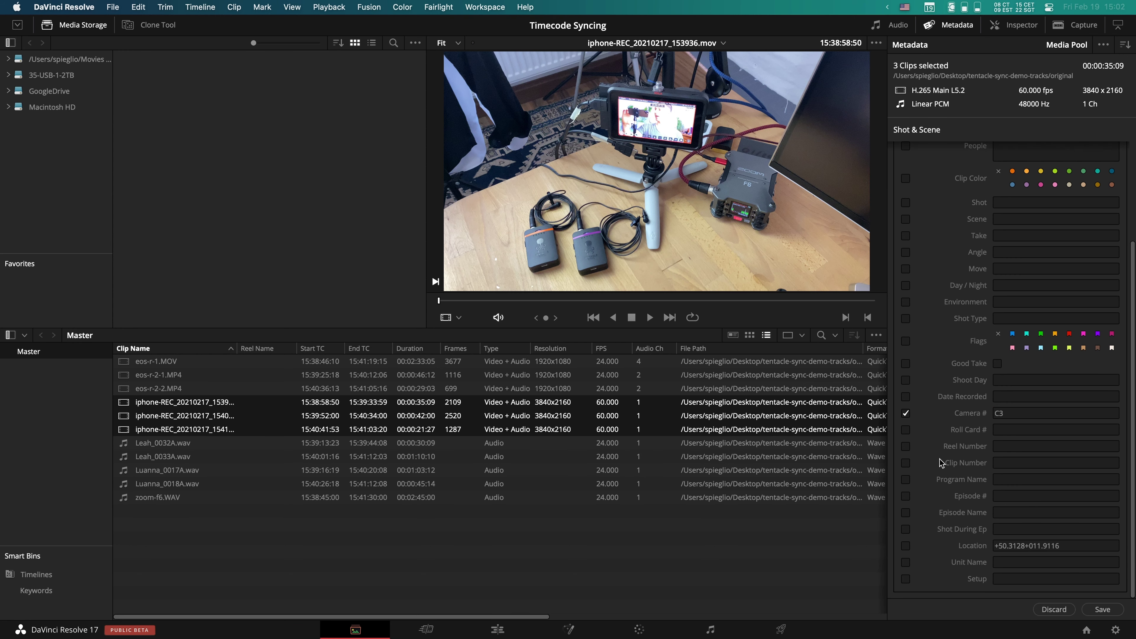
click(1103, 609)
Save camera number A1 for Leah_0032A.wav and Leah_0033A.wav
click(173, 443)
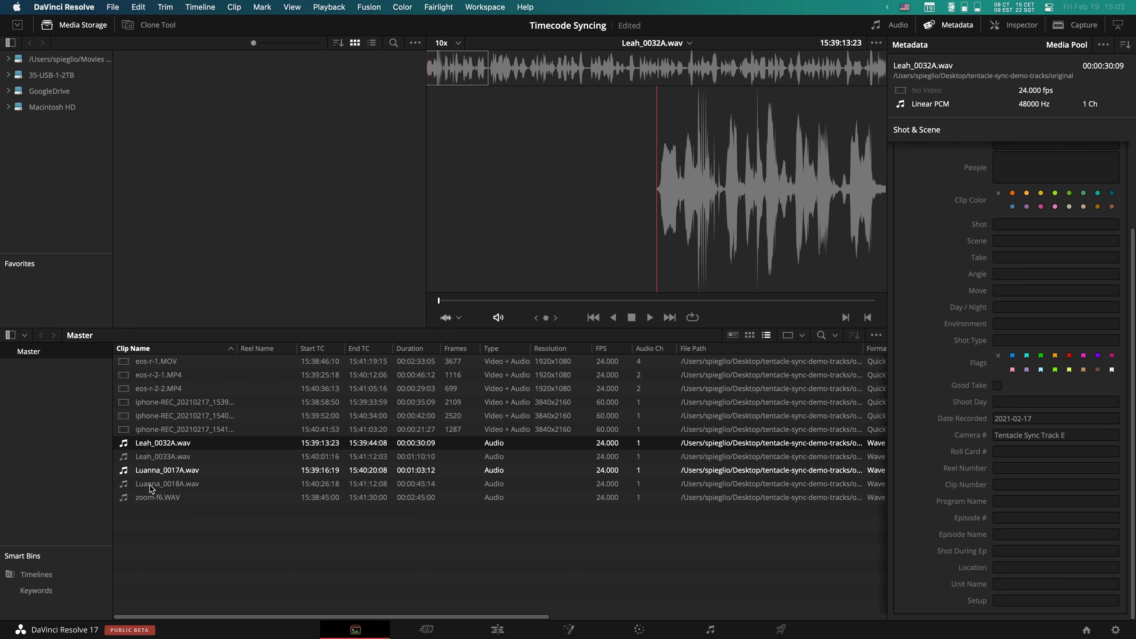
shift+click(170, 456)
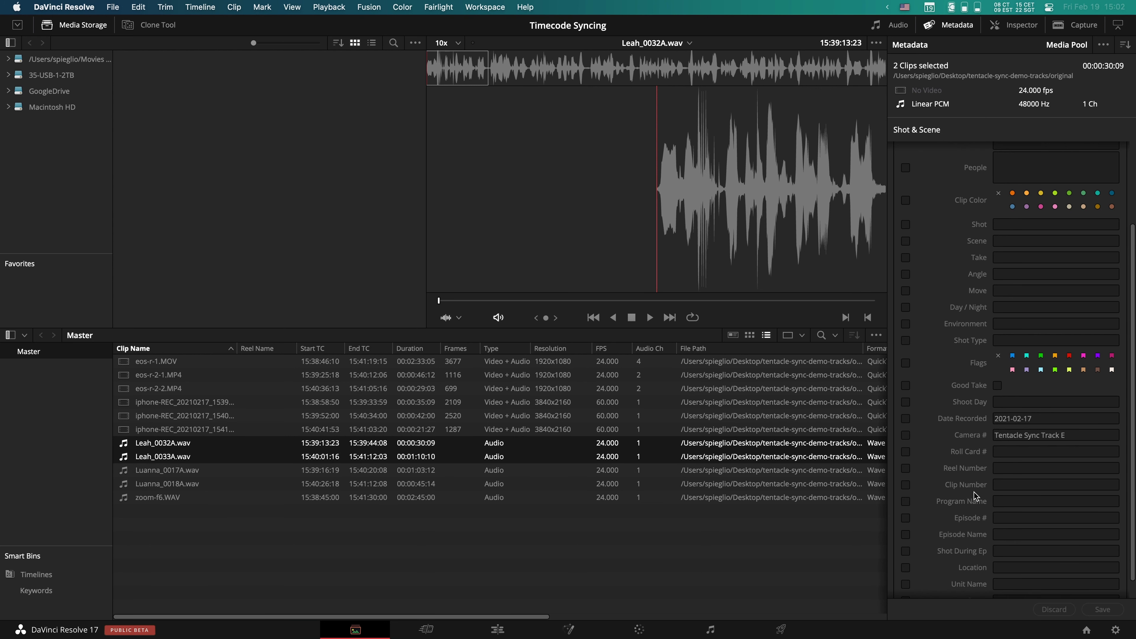
click(1005, 518)
click(1005, 468)
click(1016, 436)
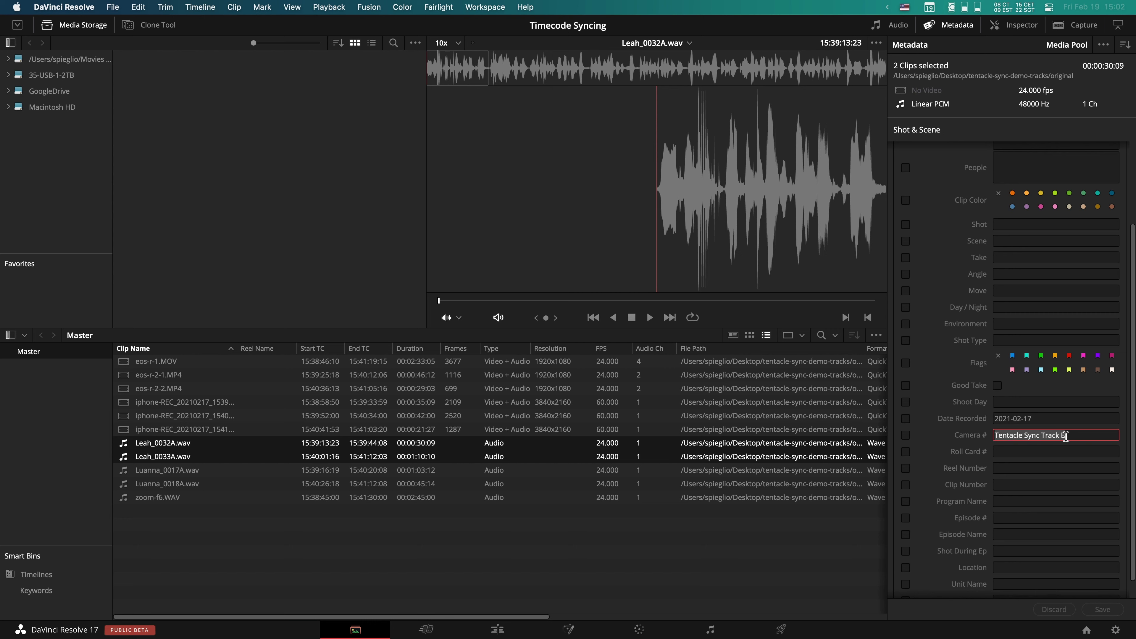
text(A1)
click(1102, 609)
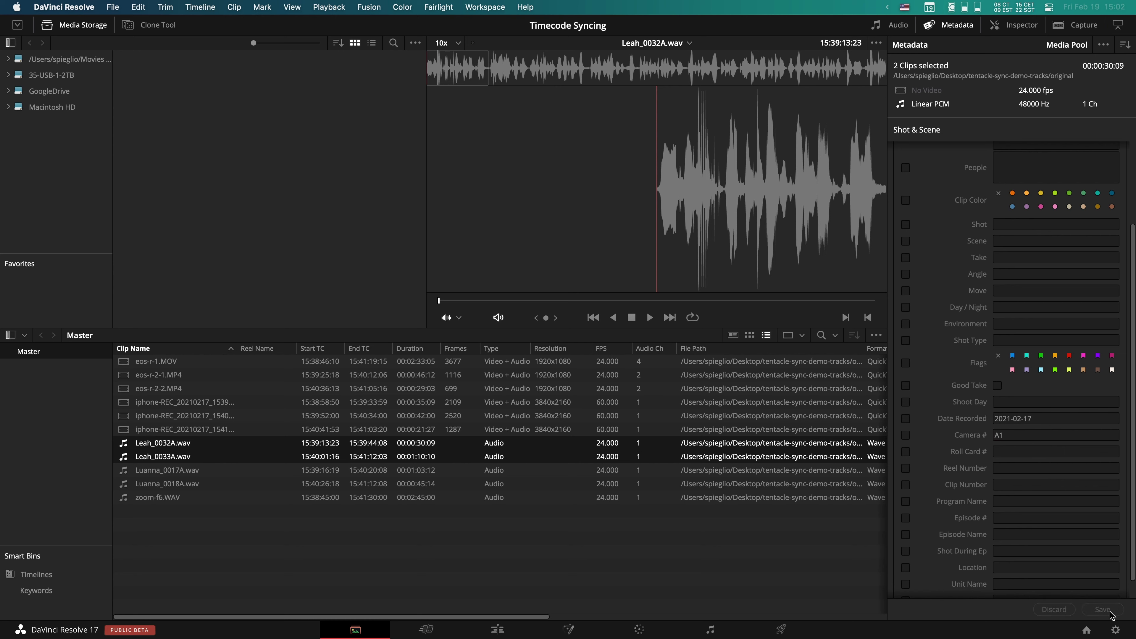
Save camera A2 for the two Luanna recordings and enter A3 for zoom-f6.WAV
click(165, 470)
shift+click(165, 483)
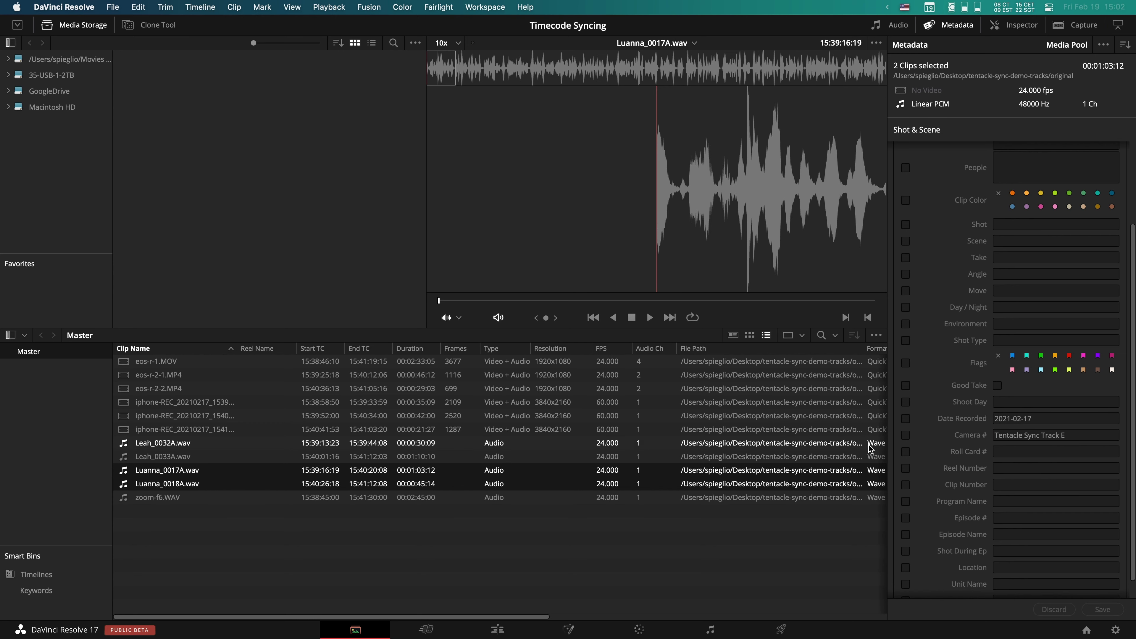
click(1011, 435)
text(A2)
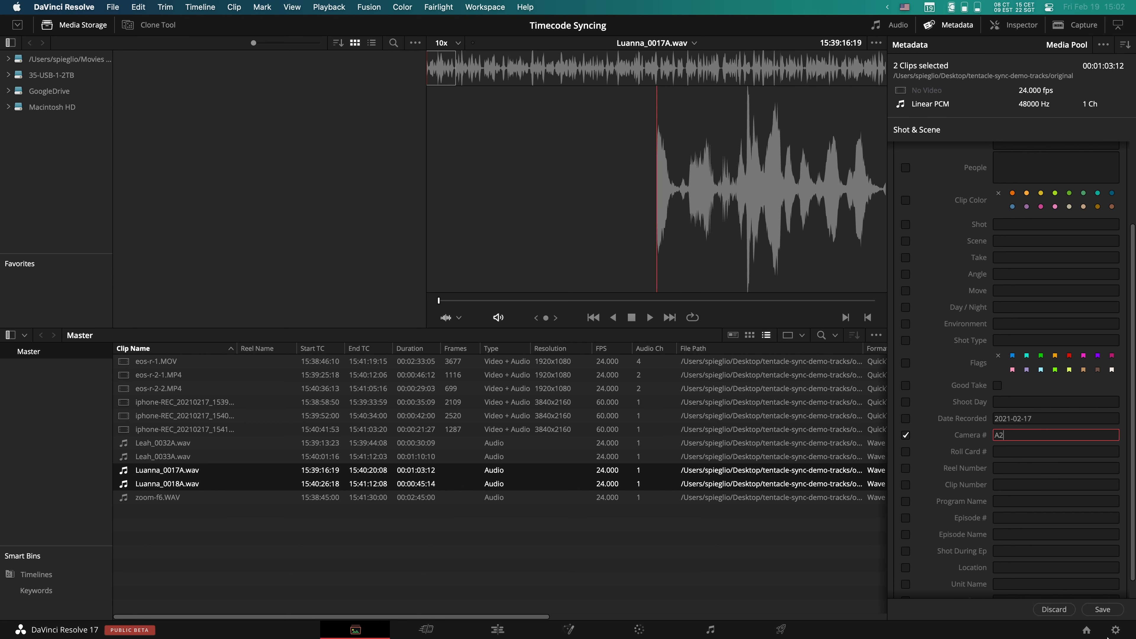
click(1119, 613)
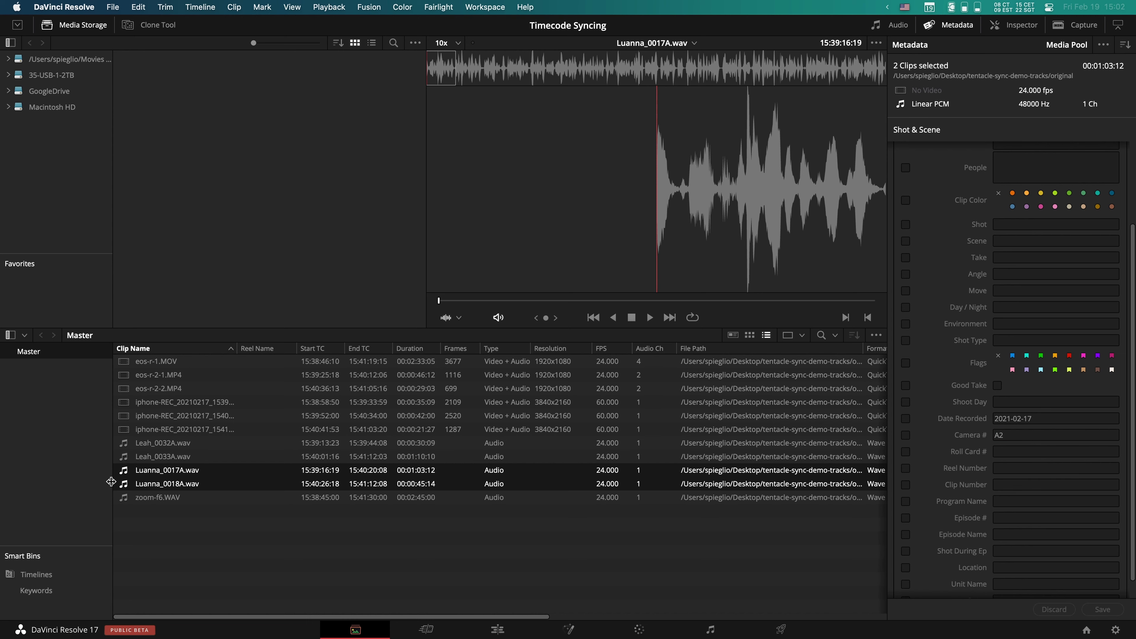
click(156, 498)
click(1027, 434)
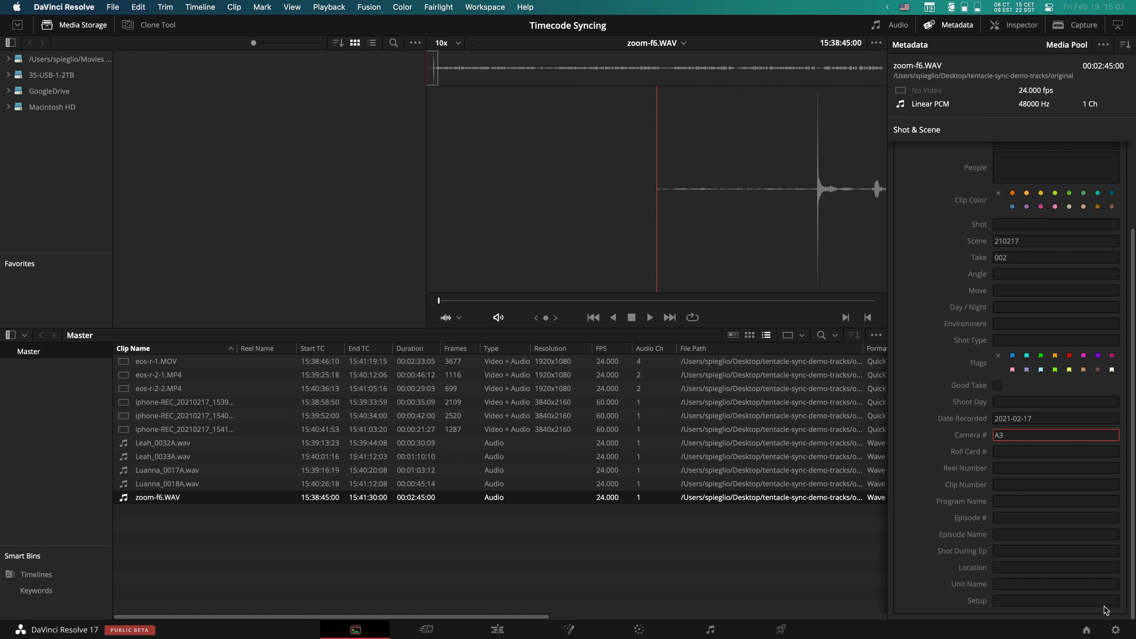
Select all media pool clips and start a new multicam clip named 'Multicam'
click(268, 429)
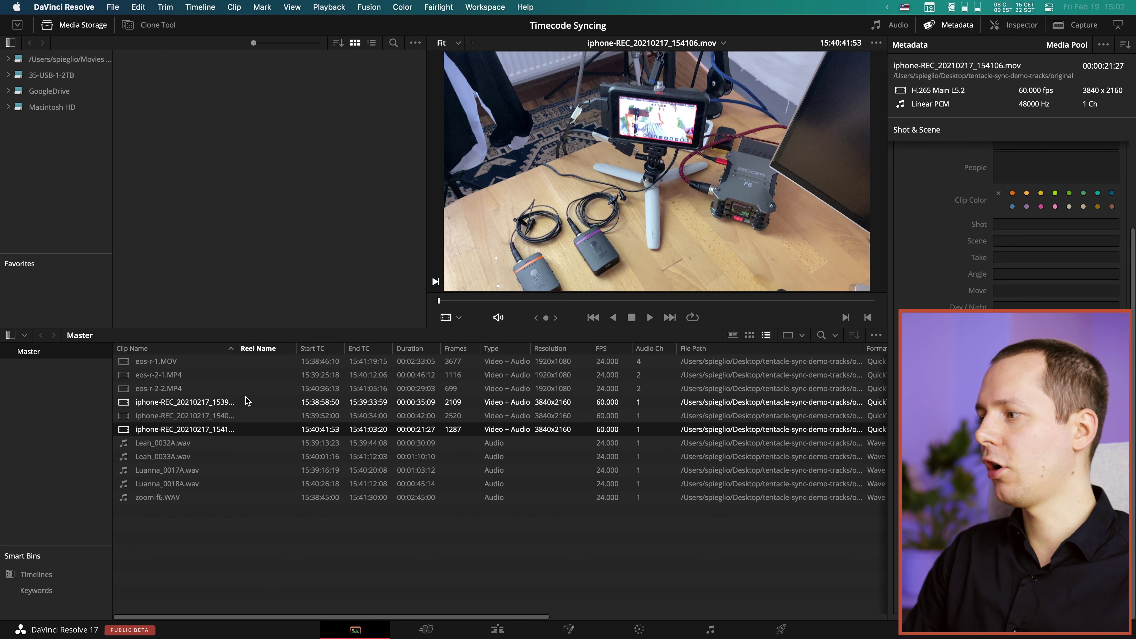
key(super+a)
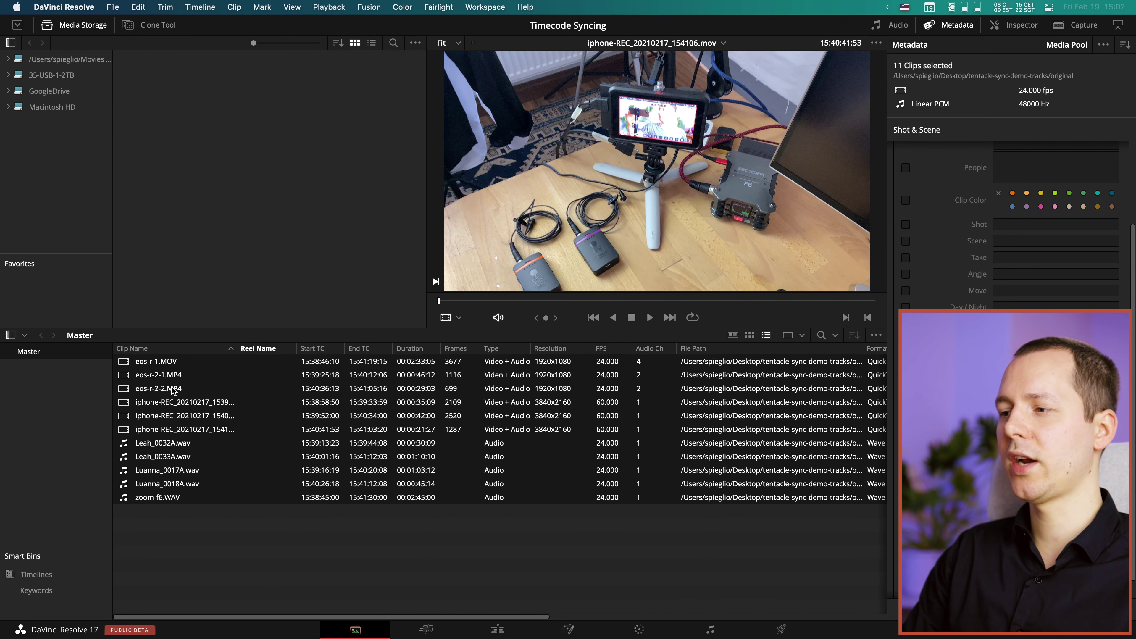
right_click(173, 389)
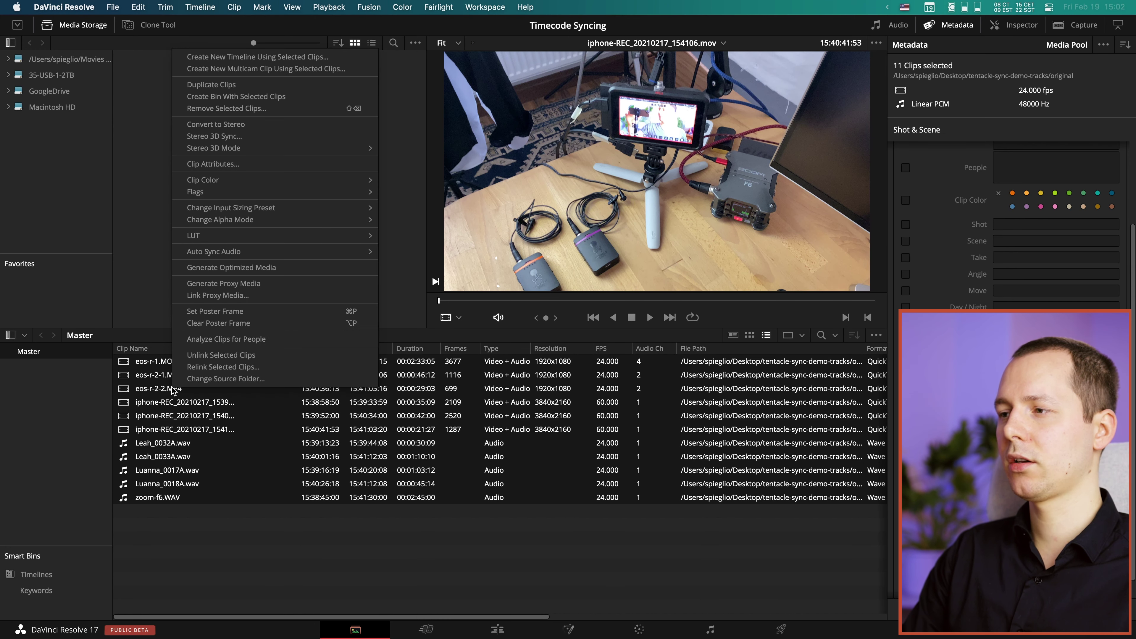
click(229, 70)
click(595, 255)
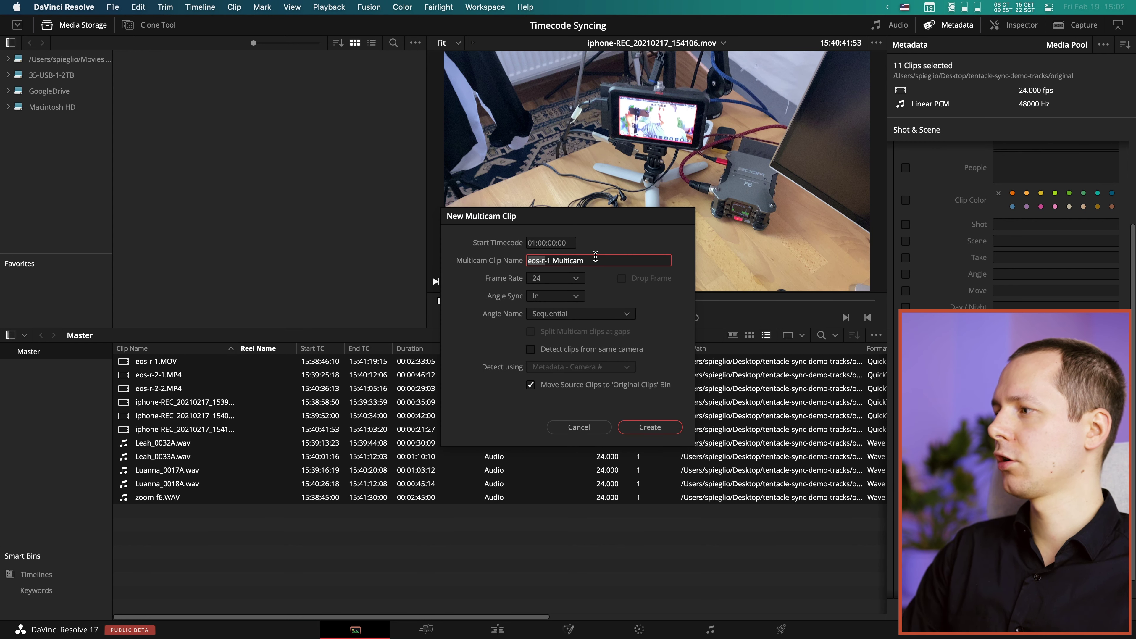
key(BackSpace)
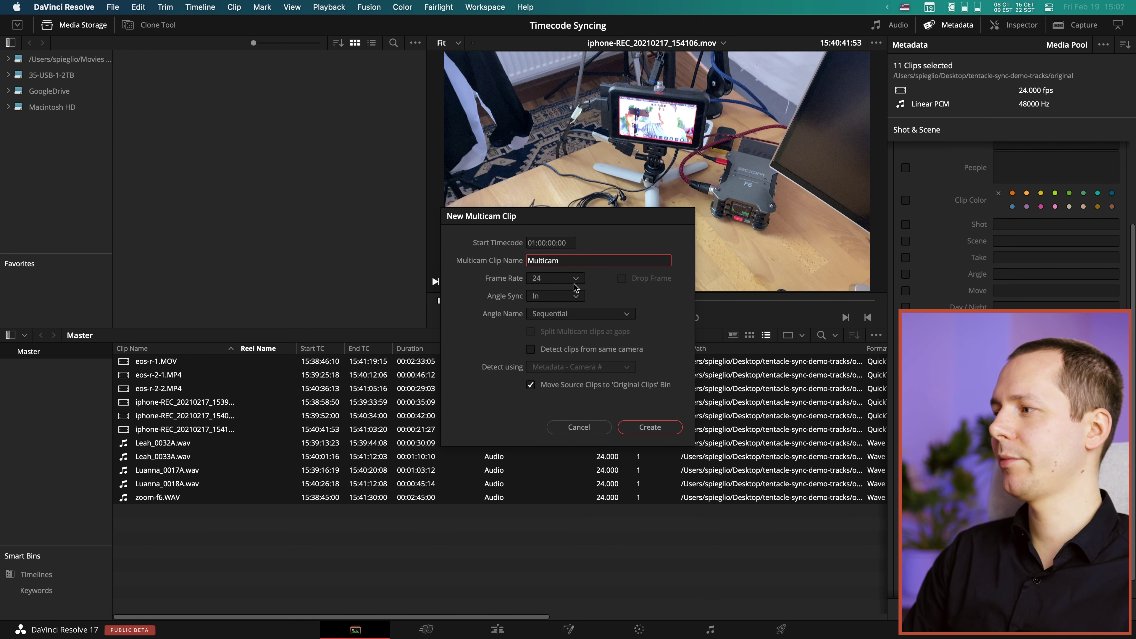
Sync angles by Timecode, name them from Camera metadata, and group same-camera clips by Camera #
click(563, 297)
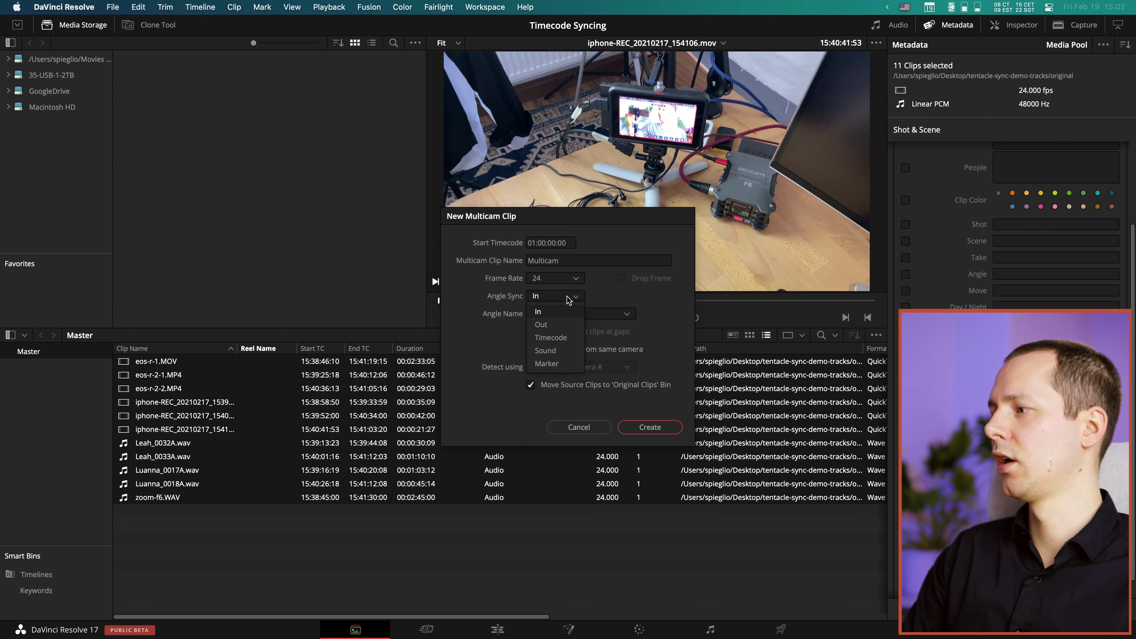
click(567, 336)
click(580, 317)
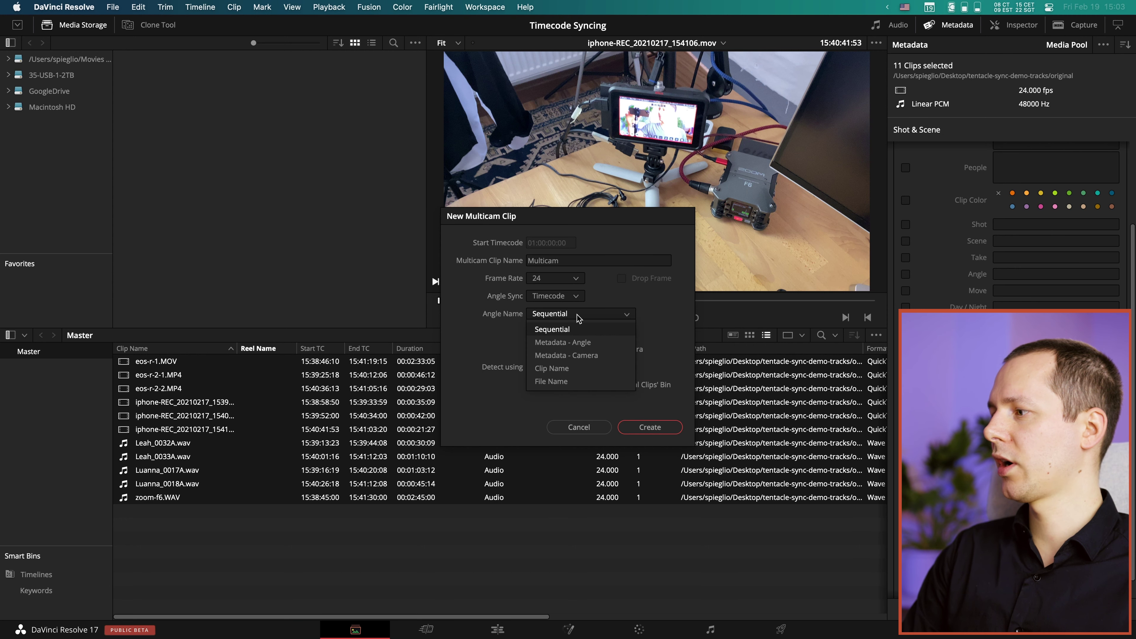
click(607, 356)
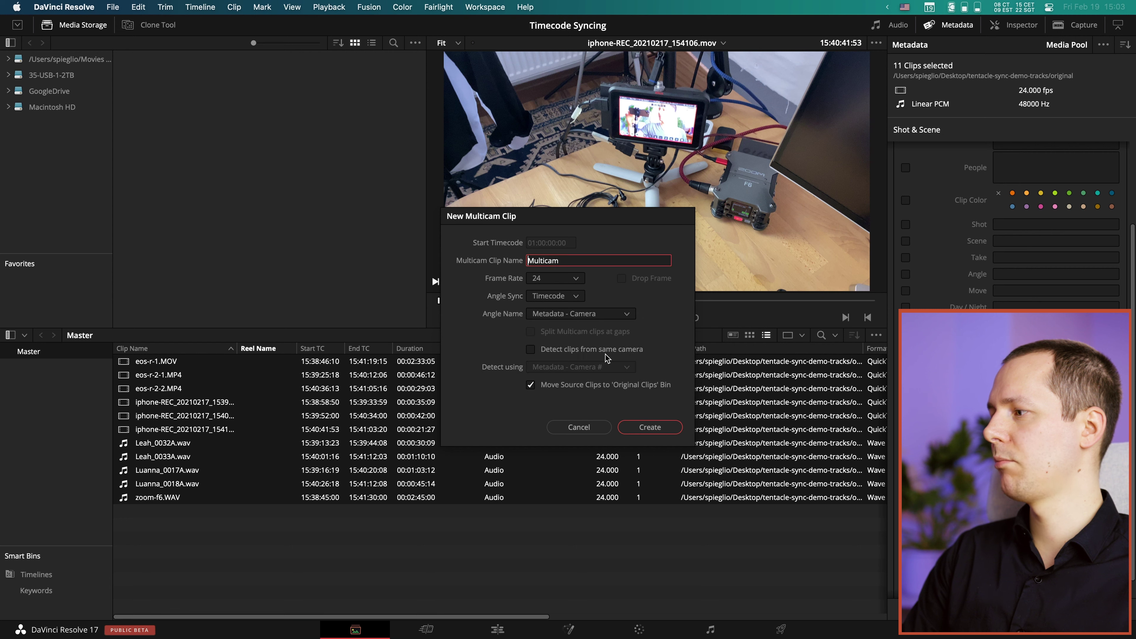
click(530, 349)
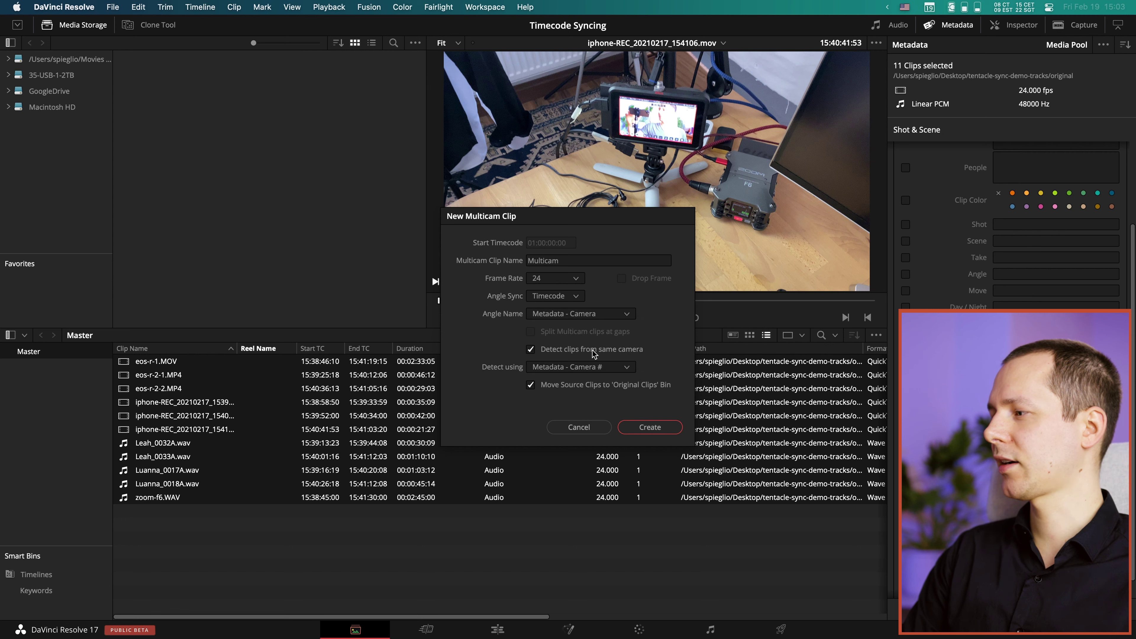
click(585, 366)
click(599, 383)
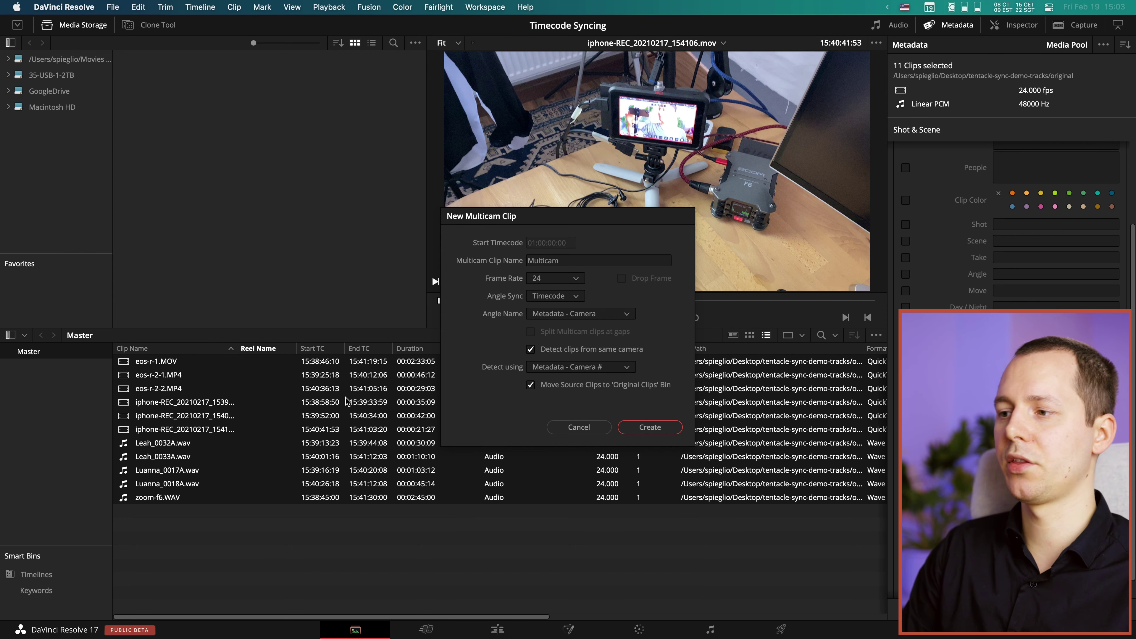
Create the Multicam clip and scrub it to preview its six synced angles, A1–A3 and C1–C3
click(660, 428)
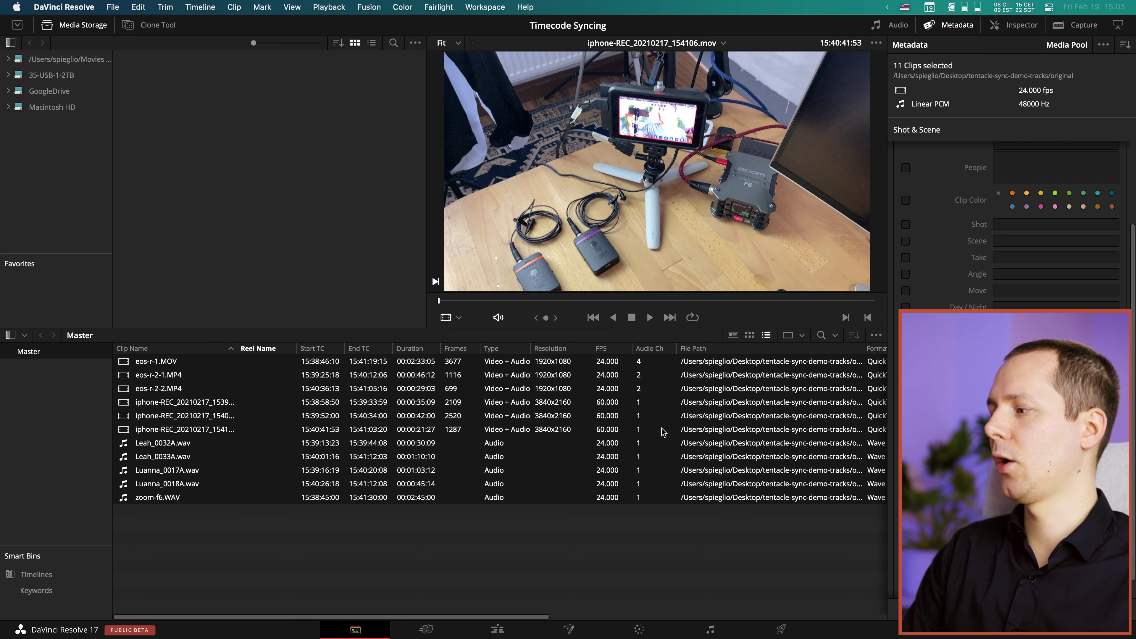
click(147, 374)
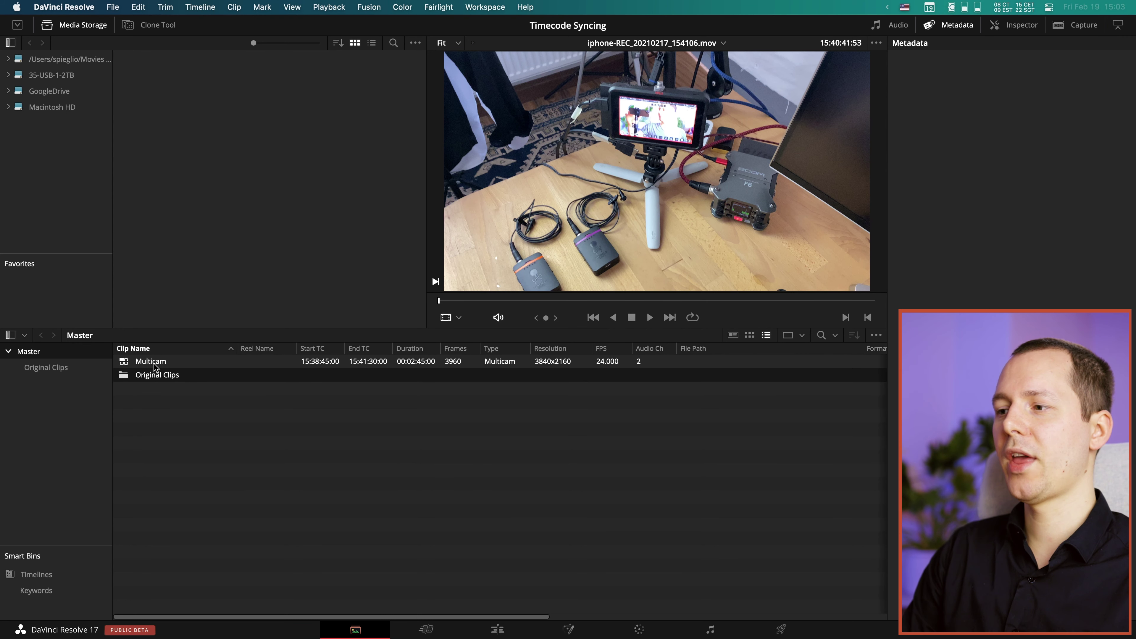
double_click(153, 378)
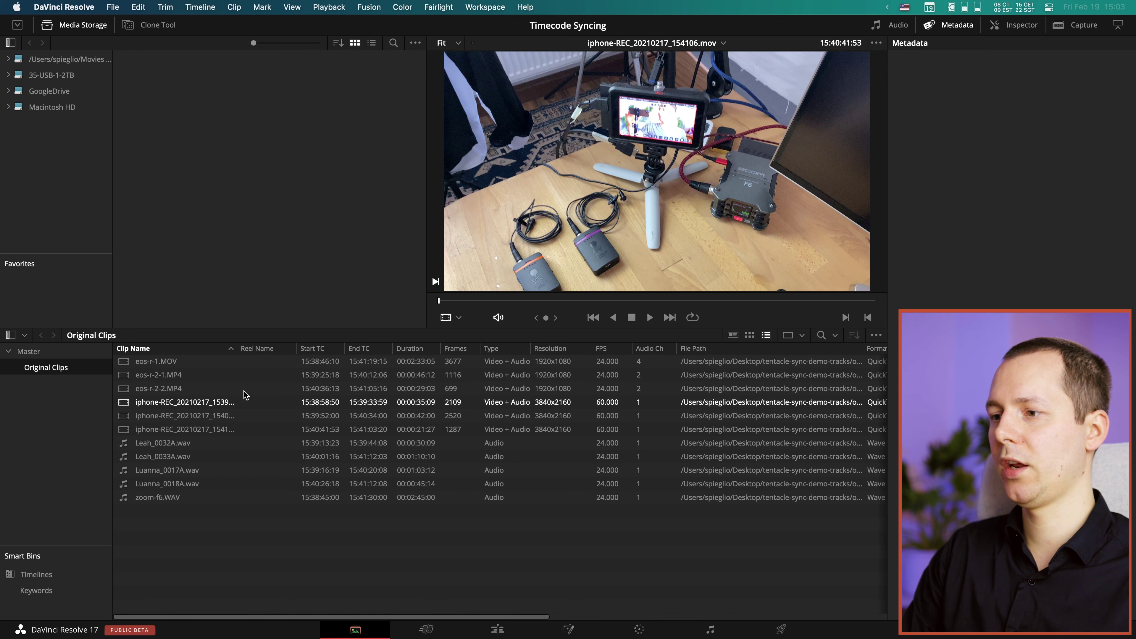
click(56, 354)
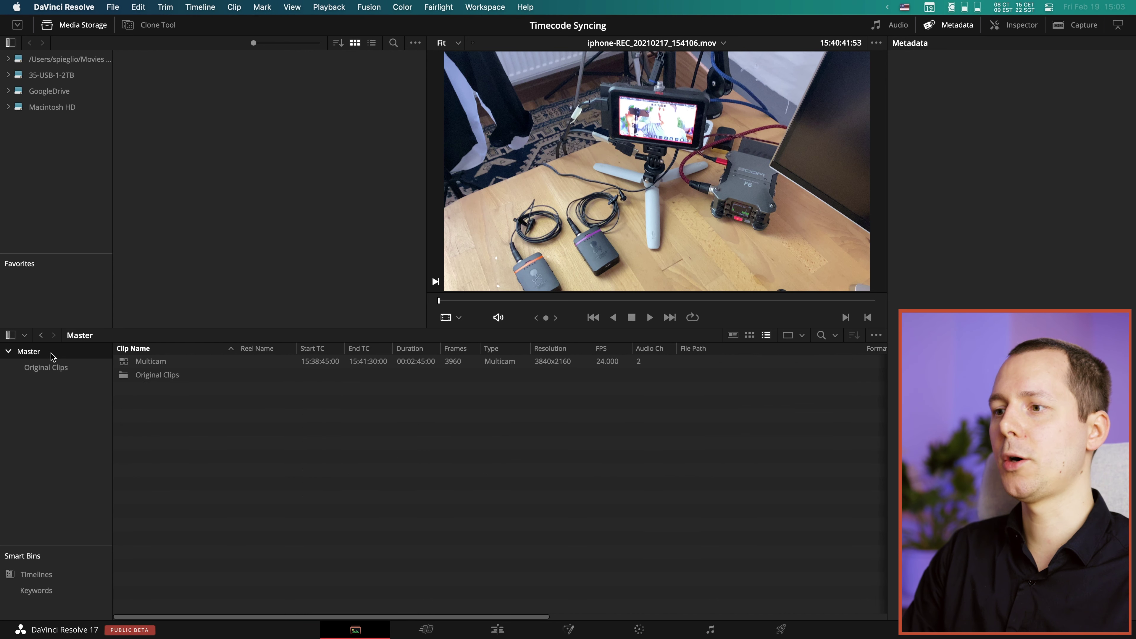
click(155, 362)
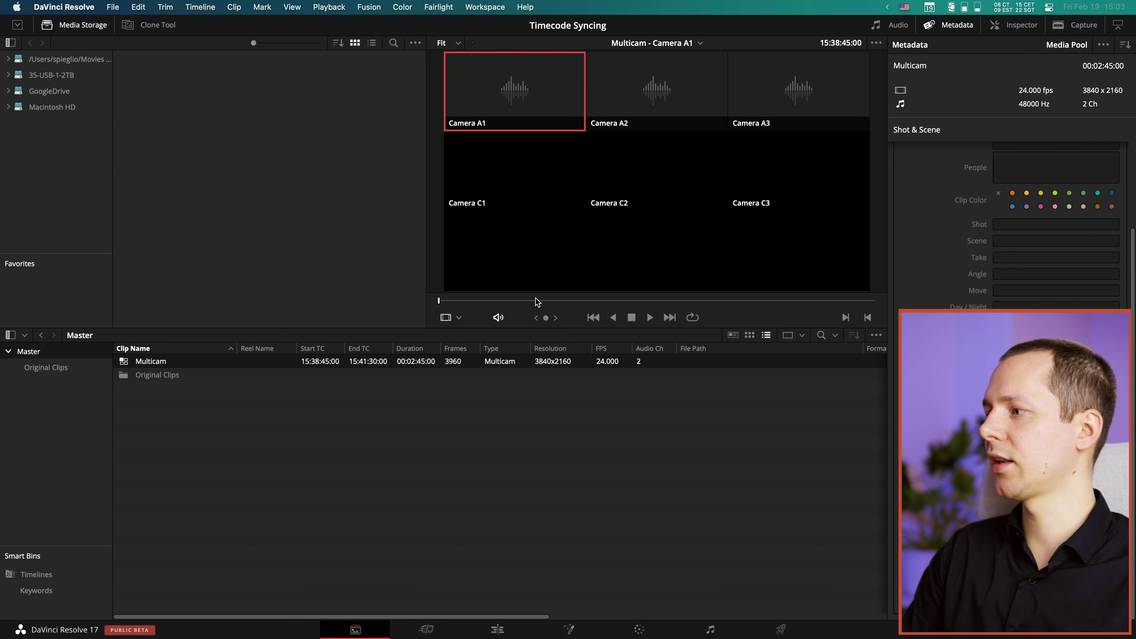
drag(537, 301, 598, 303)
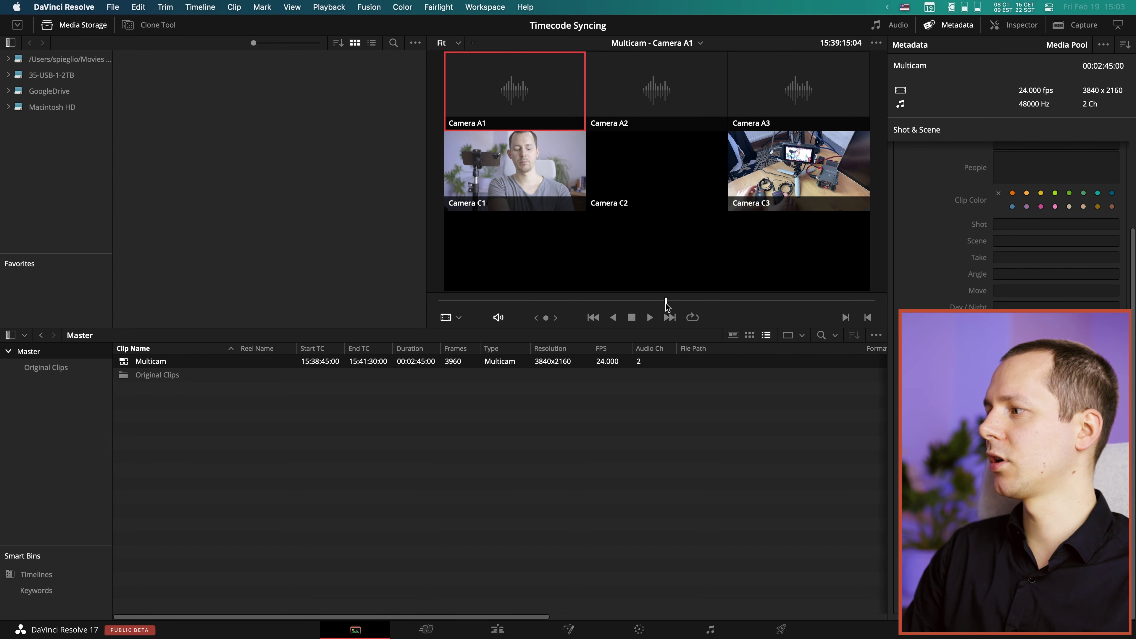
Open Multicam in its own timeline, hide the Media Pool, and scroll through the angle tracks
right_click(124, 364)
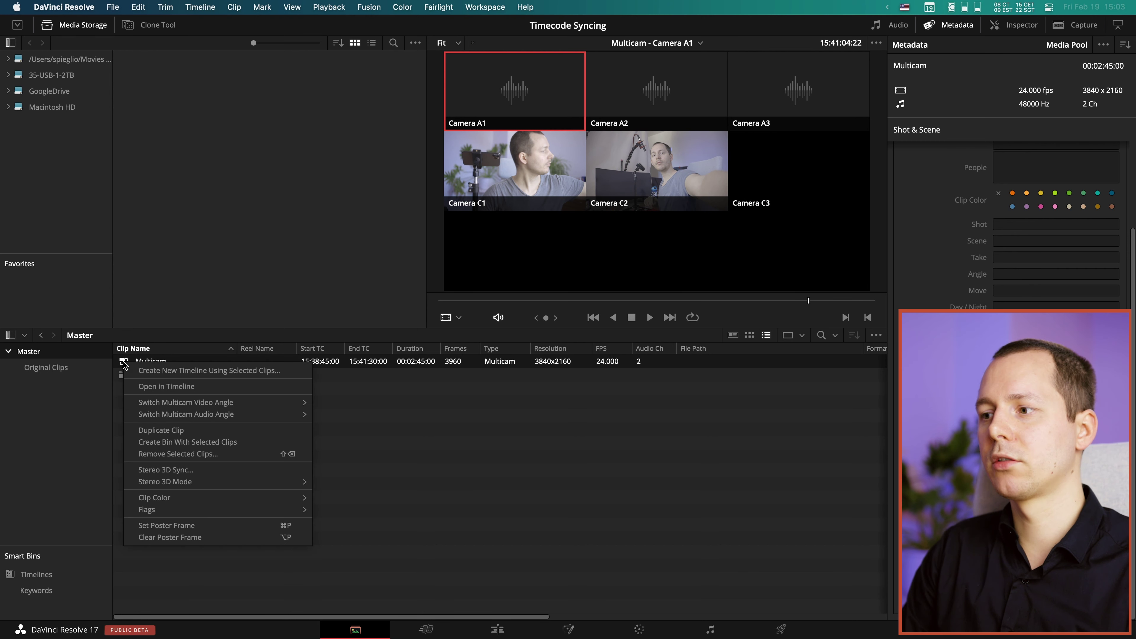
click(182, 388)
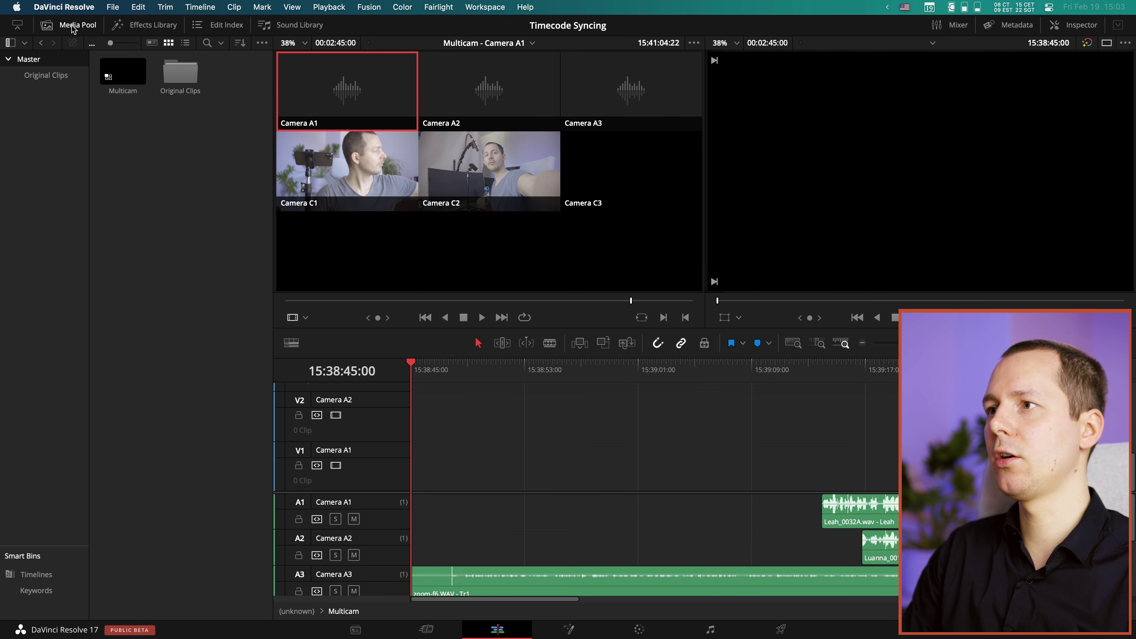
click(47, 25)
scroll(560, 533, right, 10)
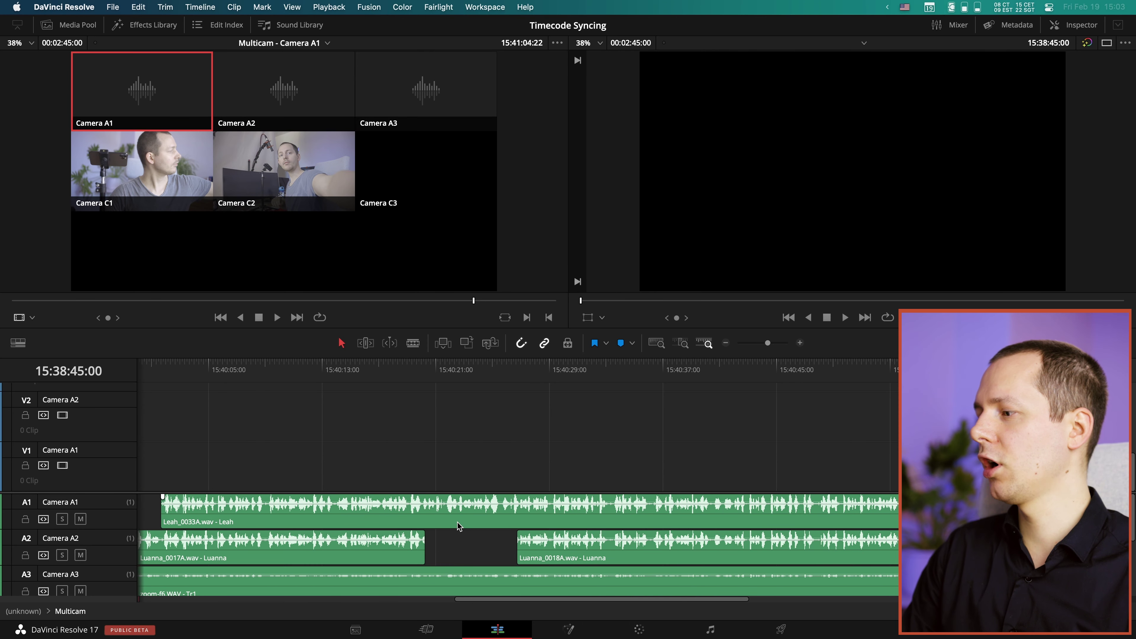
scroll(362, 425, right, 6)
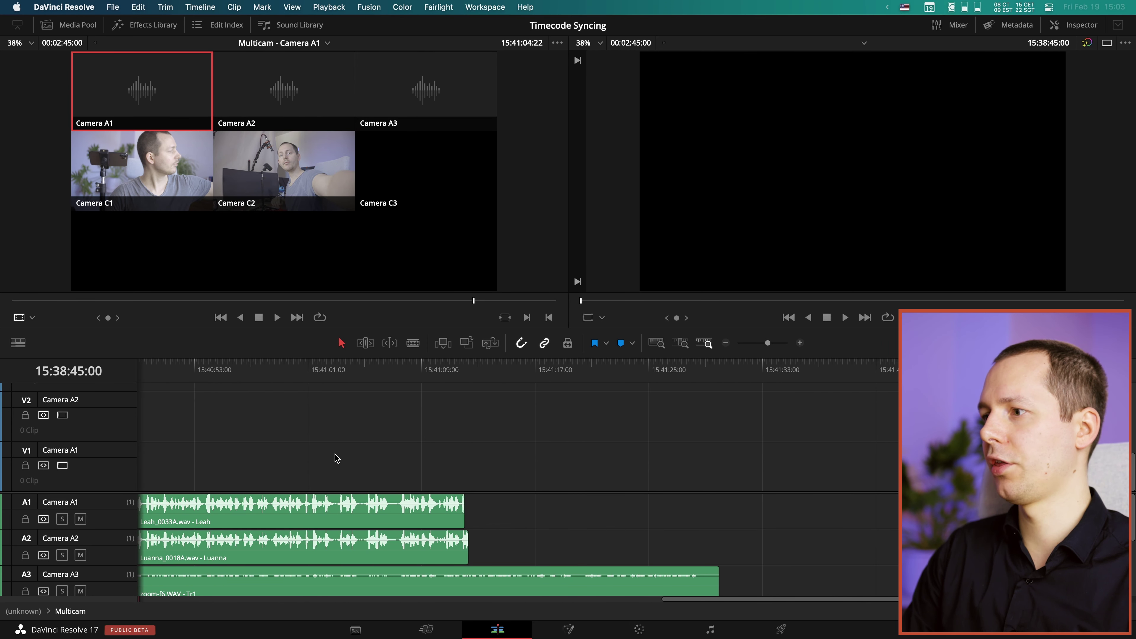
scroll(337, 458, up, 3)
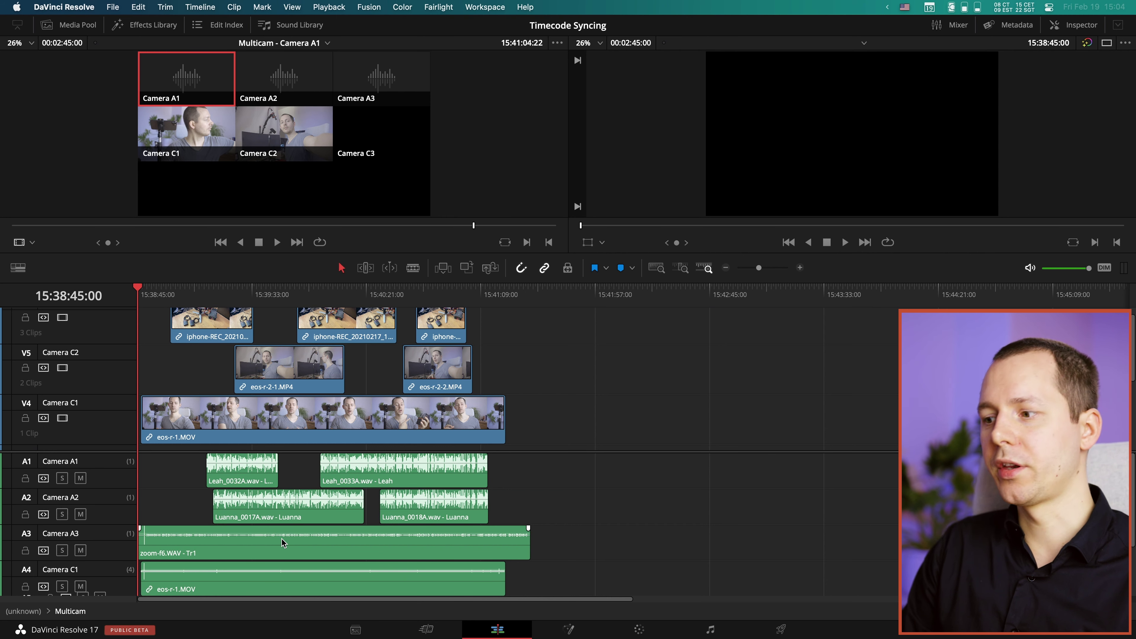
scroll(282, 543, down, 3)
scroll(312, 543, right, 1)
scroll(301, 542, left, 1)
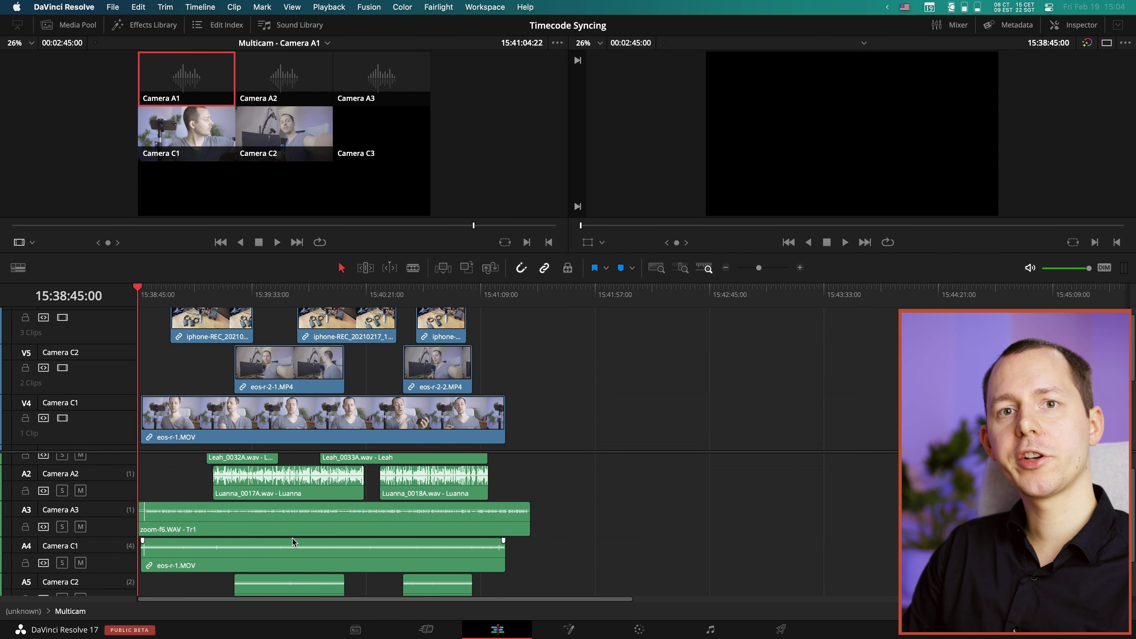
scroll(340, 549, up, 2)
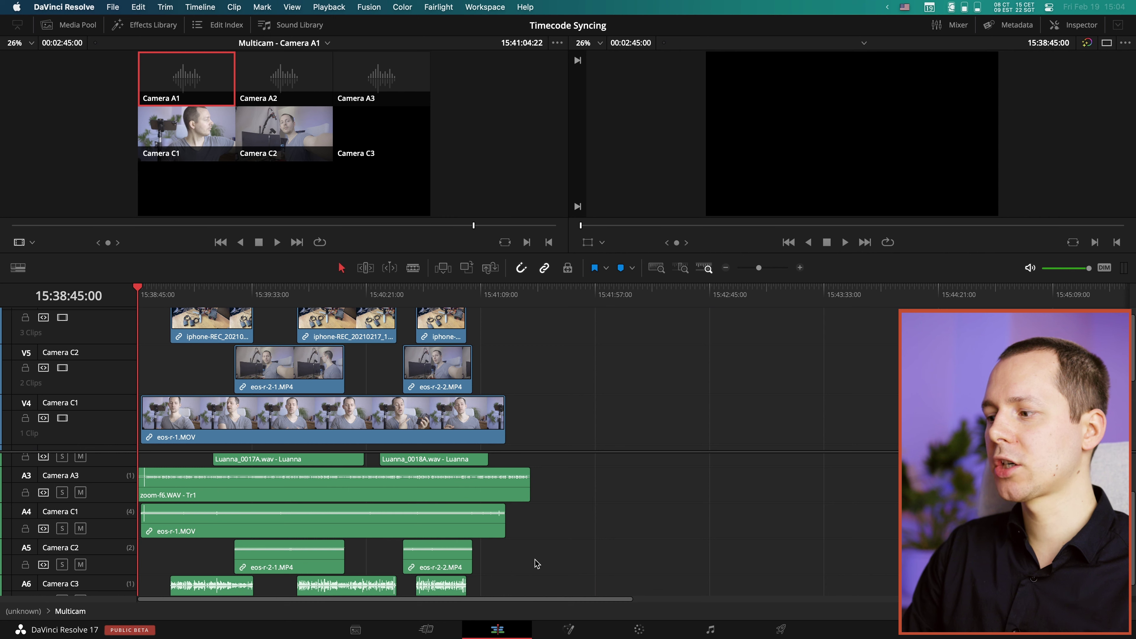
scroll(581, 557, down, 1)
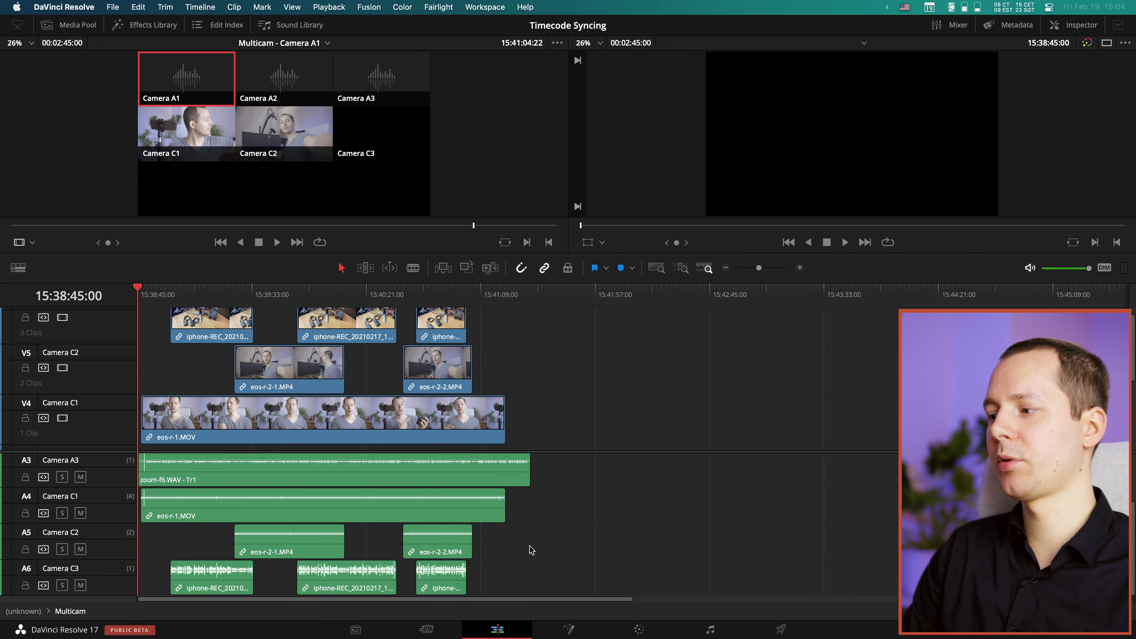
Delete the camera audio clips on tracks A5, A6 and A4, leaving recorder audio on A1–A3
drag(549, 542, 161, 589)
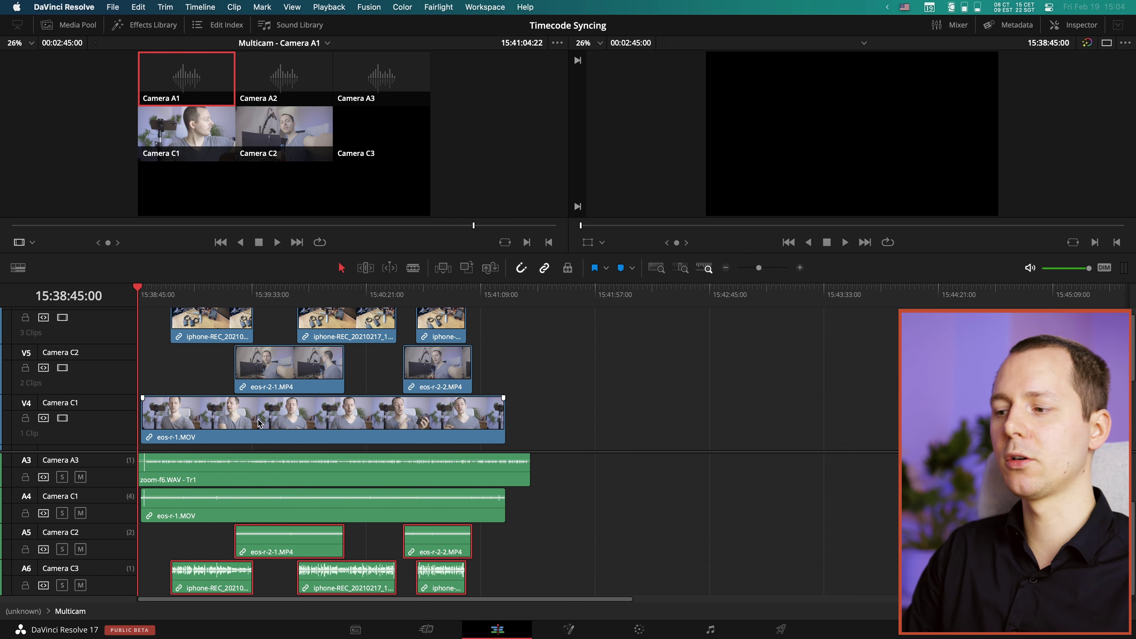
key(super+alt+l)
scroll(317, 573, up, 2)
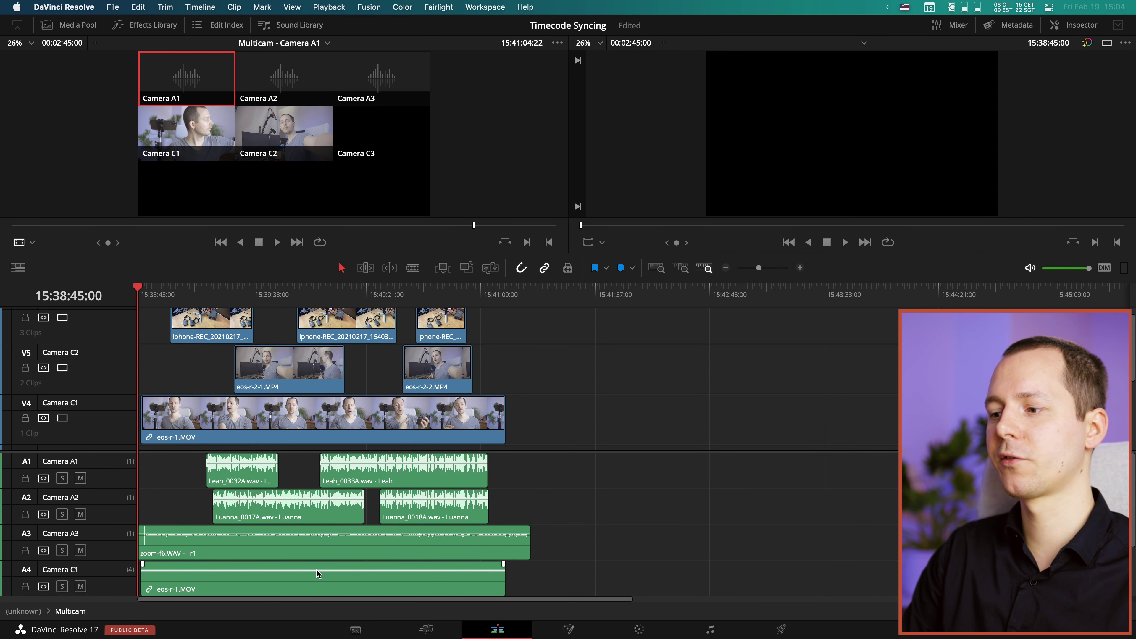
click(238, 577)
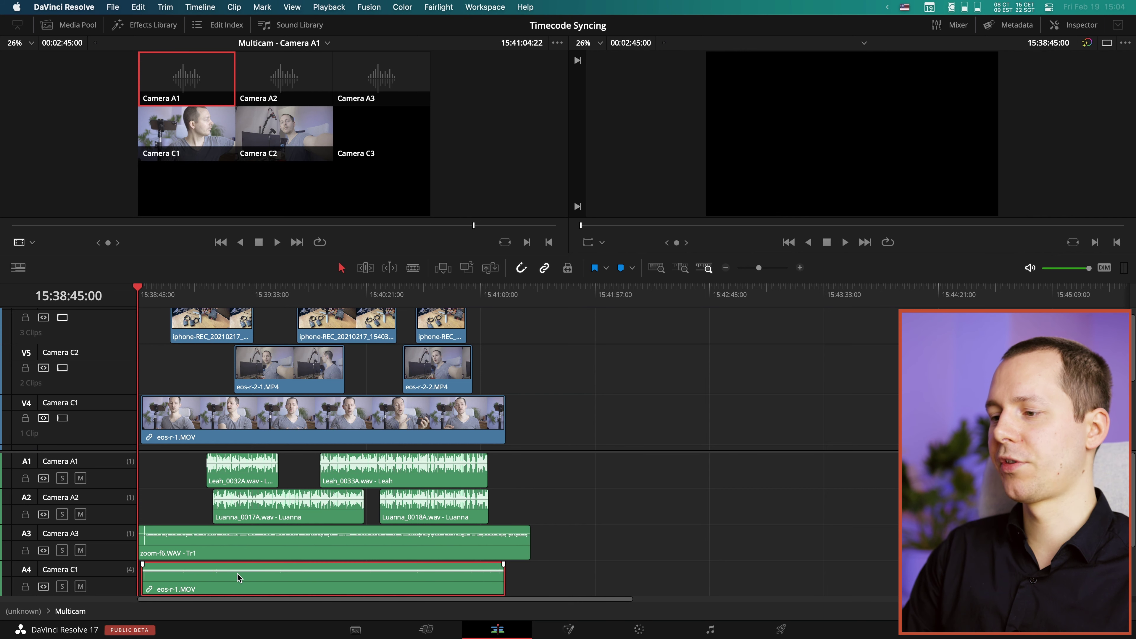
key(BackSpace)
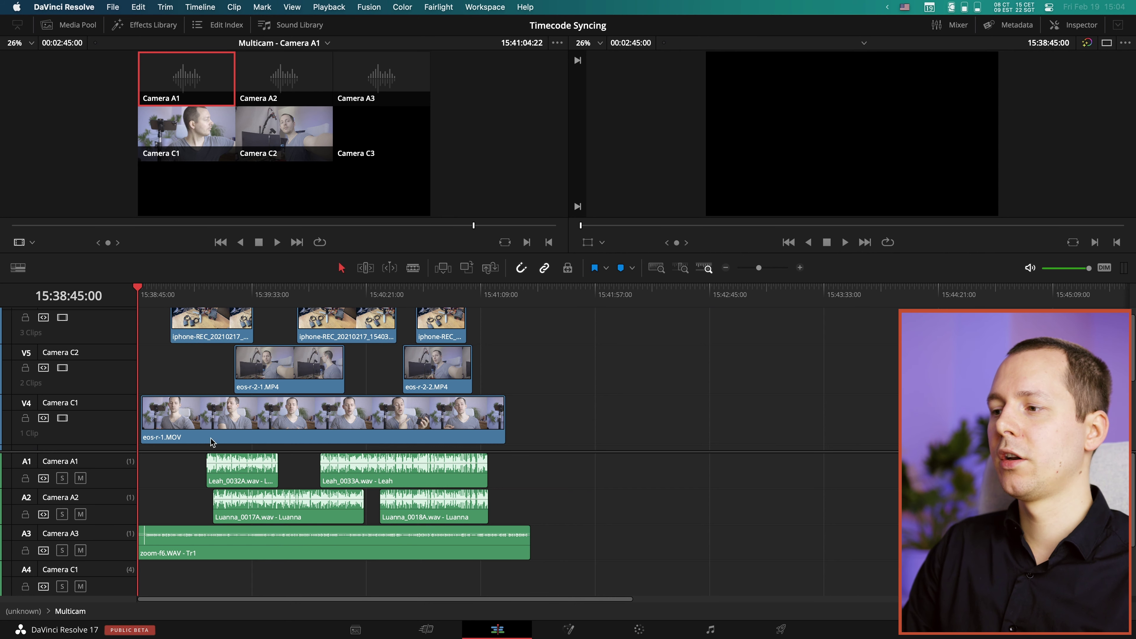
scroll(212, 417, up, 2)
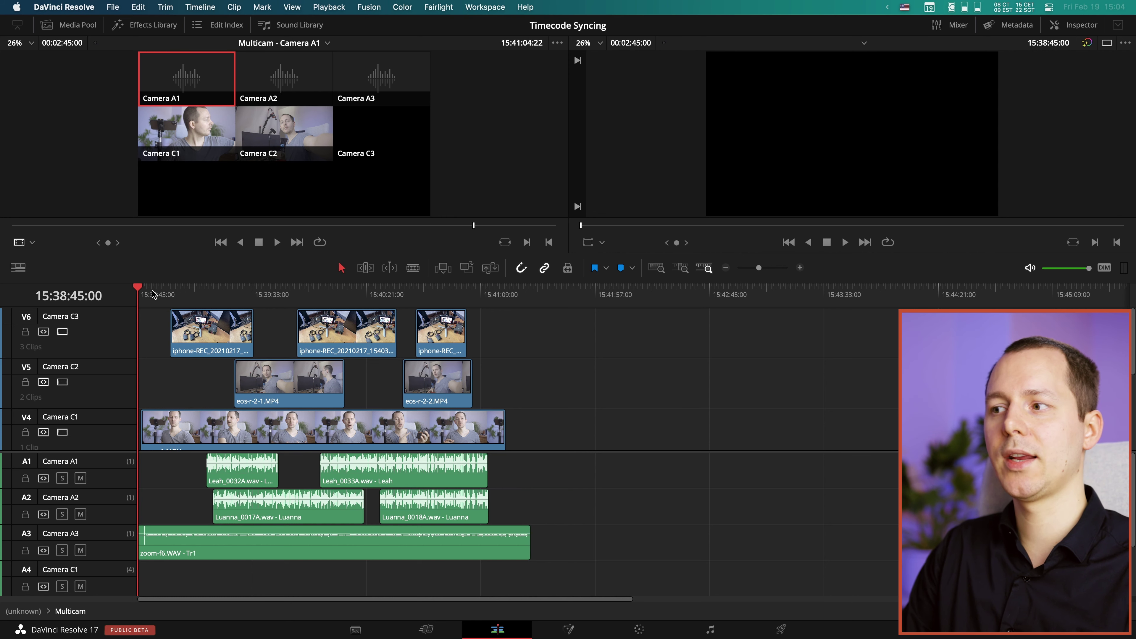
Scrub the playhead into the synced footage and raise the playback volume to review it
drag(152, 294, 234, 299)
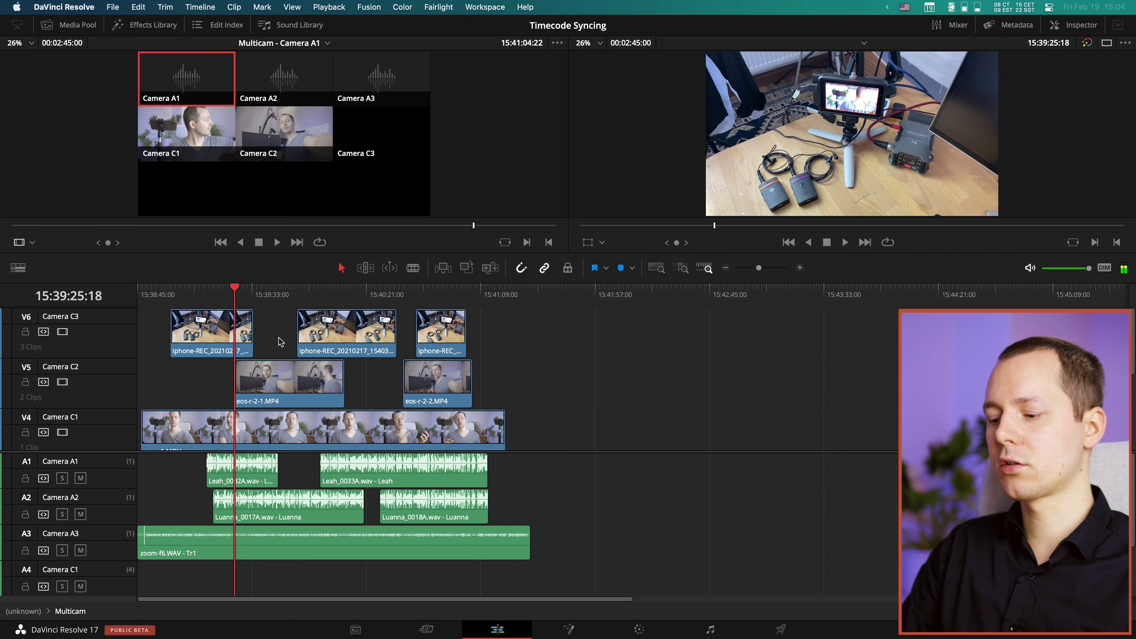
key(XF86AudioRaiseVolume)
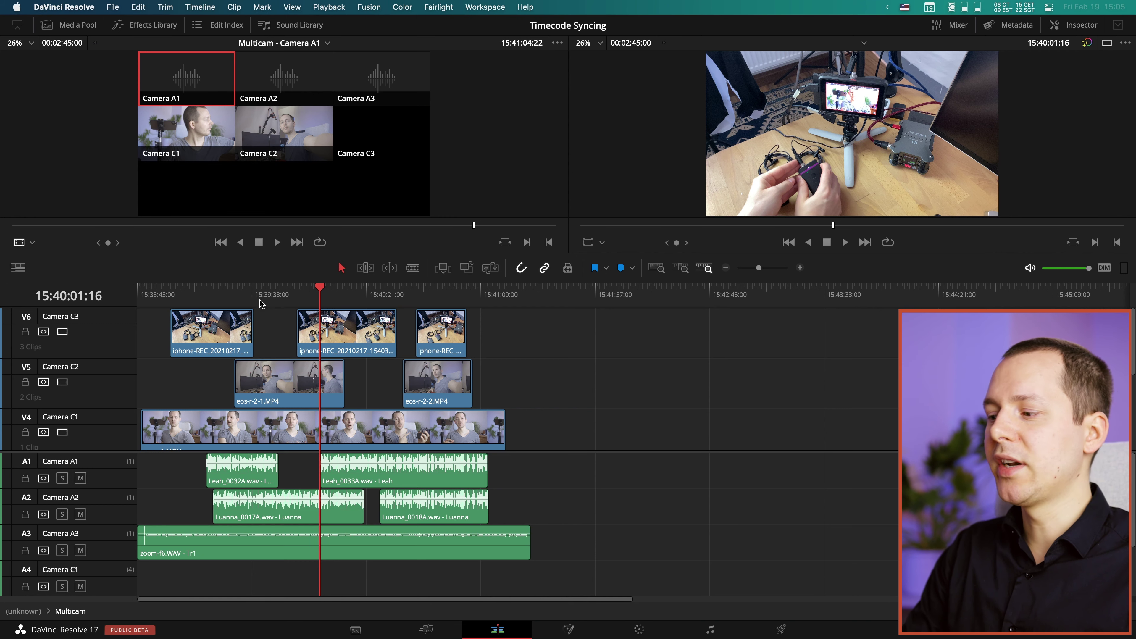
Return to the Media page showing the Multicam clip in the Master bin
click(354, 629)
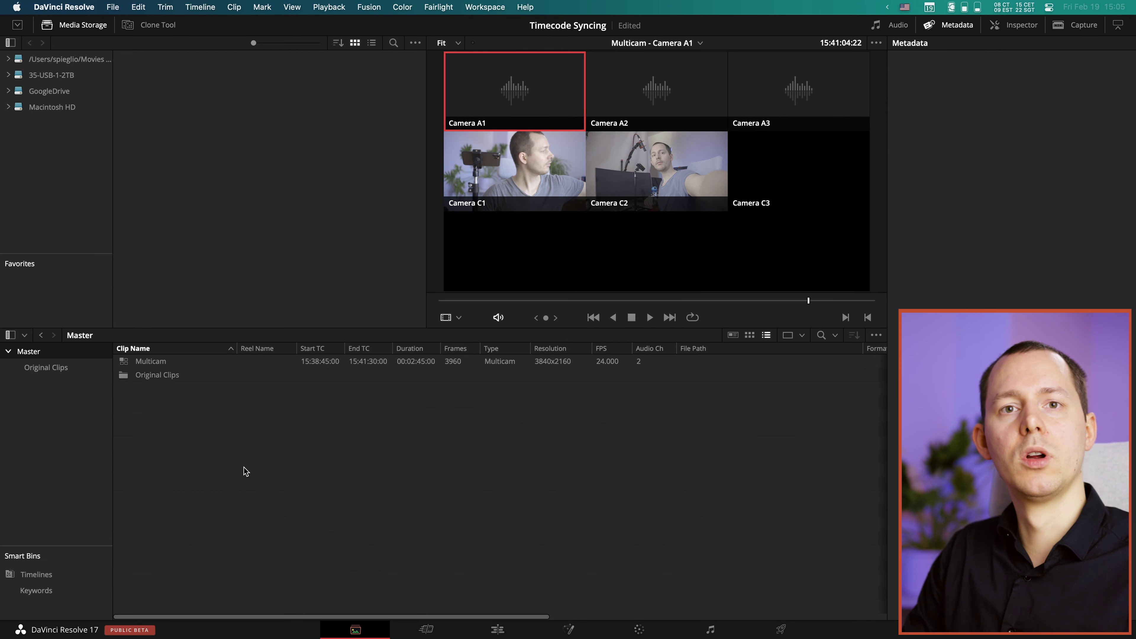